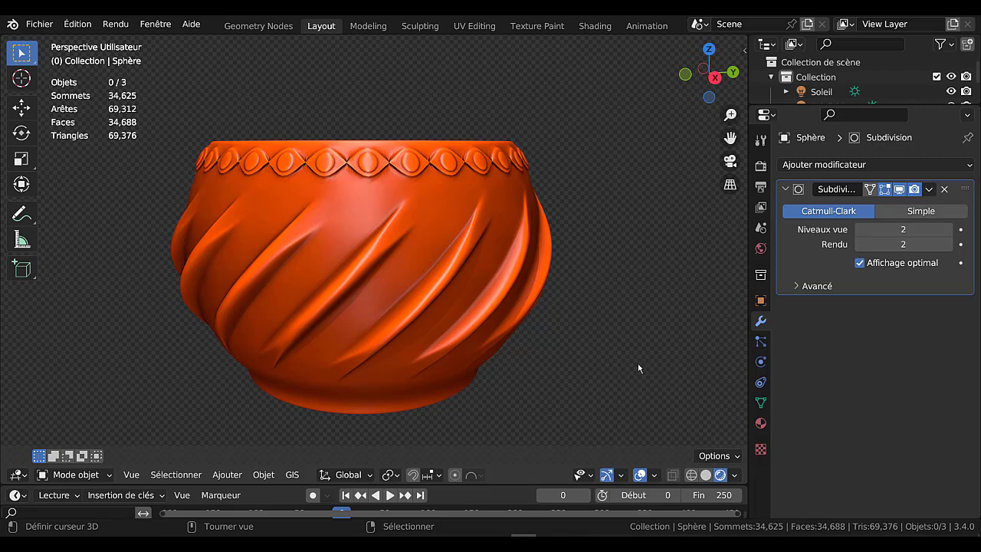
scroll(611, 353, up, 2)
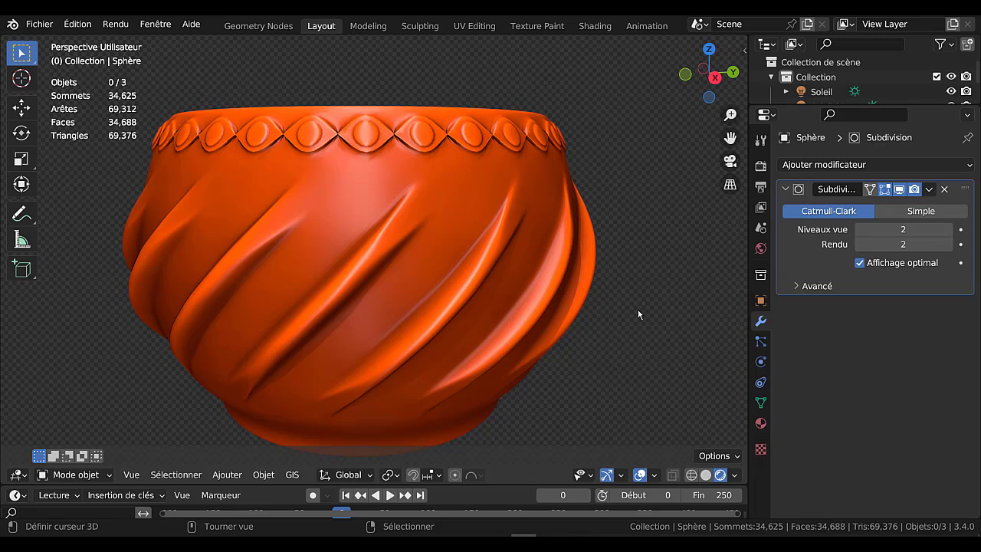
scroll(636, 309, down, 2)
mouse_move(635, 309)
middle_down()
mouse_move(607, 334)
mouse_move(635, 319)
middle_up()
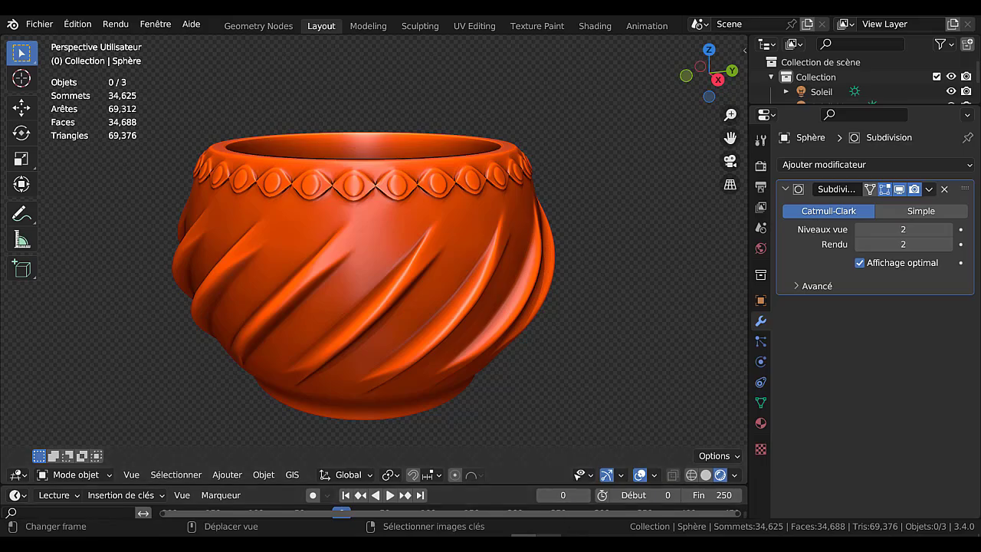
Switch to the browser to review the QCM Blender 3d playlist, and view the image im casse tete blender 3d.png
click(549, 543)
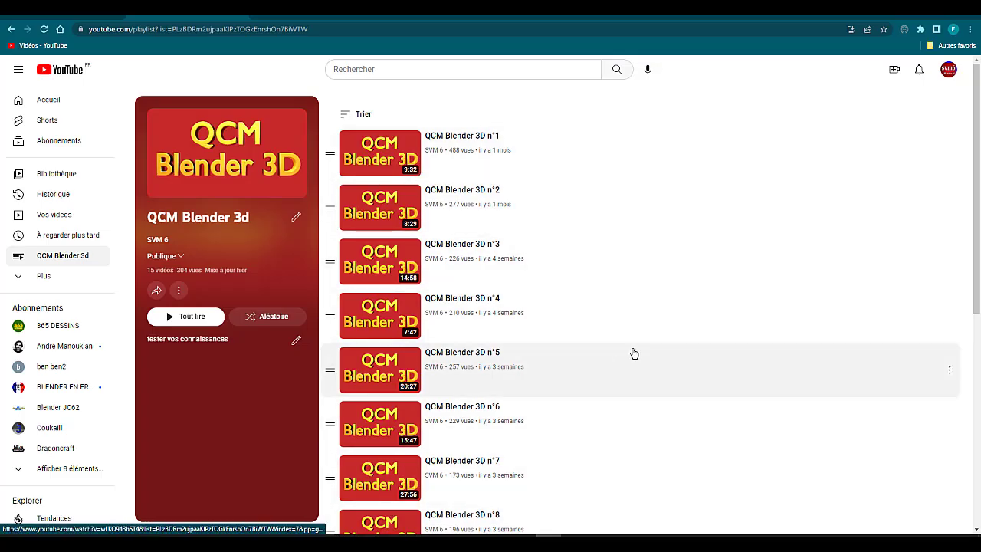
scroll(633, 353, down, 5)
scroll(681, 371, up, 5)
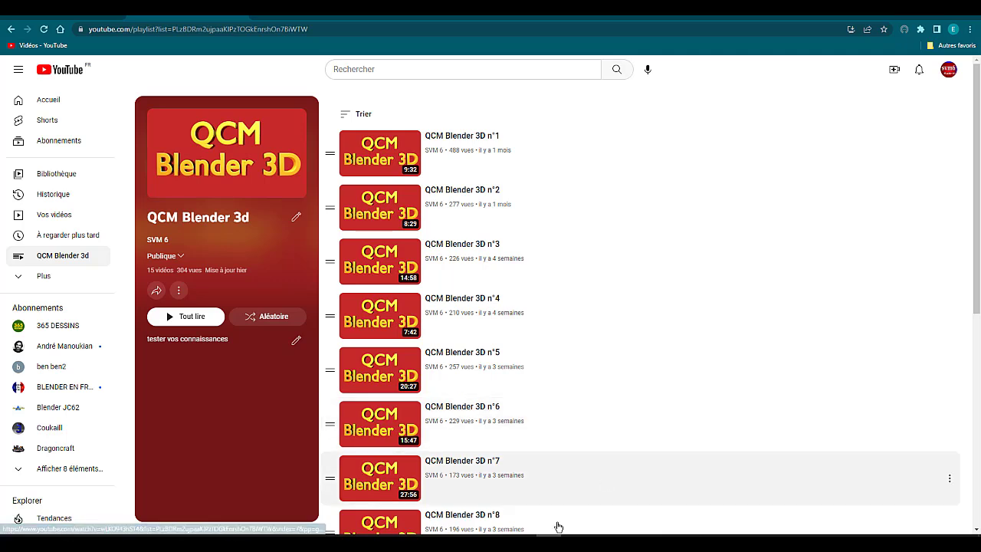
mouse_move(474, 542)
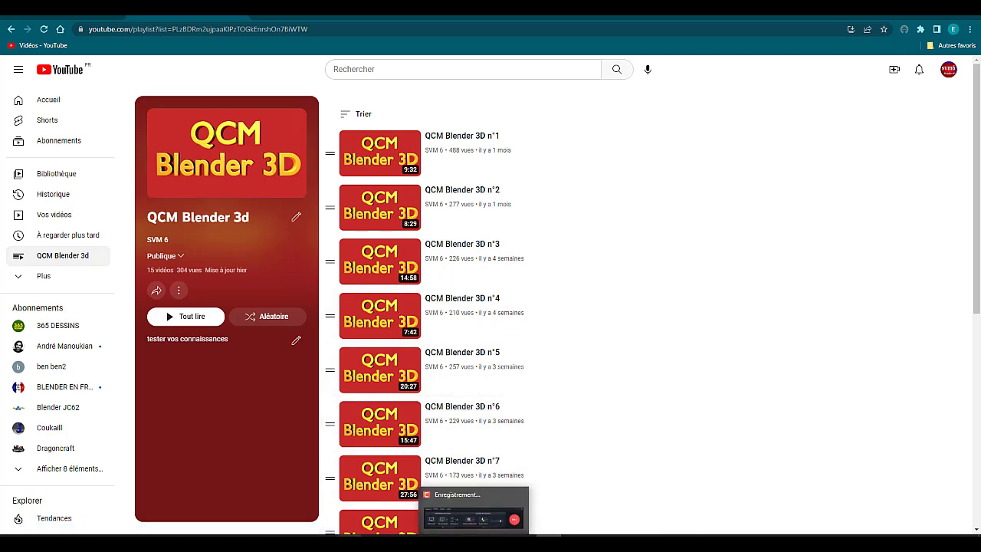
click(322, 543)
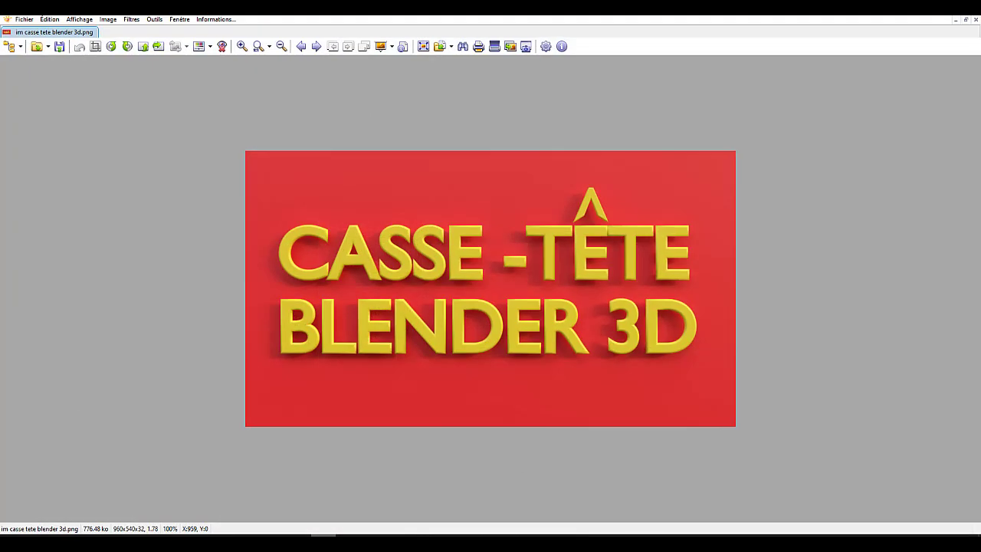
click(549, 543)
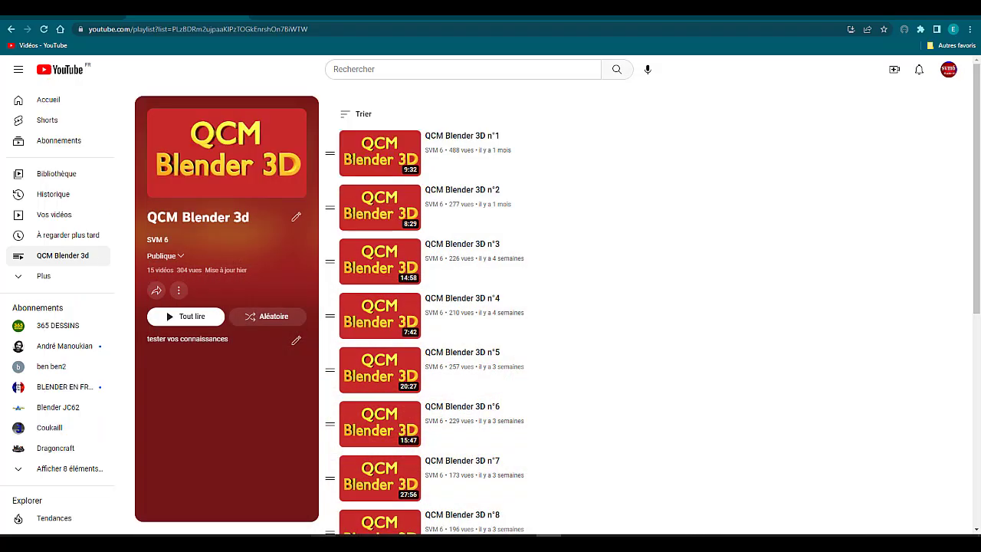
click(323, 543)
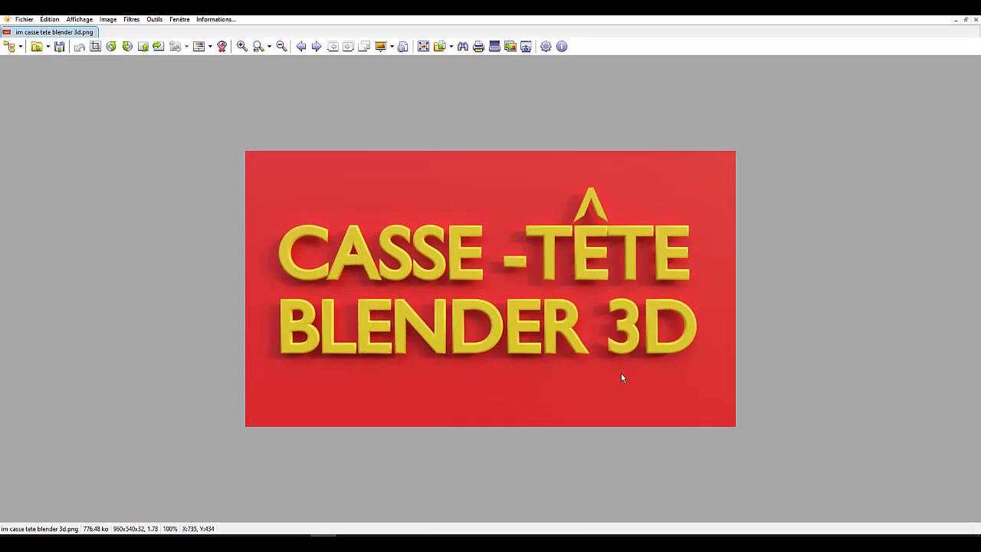
Switch back to Blender and display the finished spiral-ribbed pot in solid shading
mouse_move(549, 543)
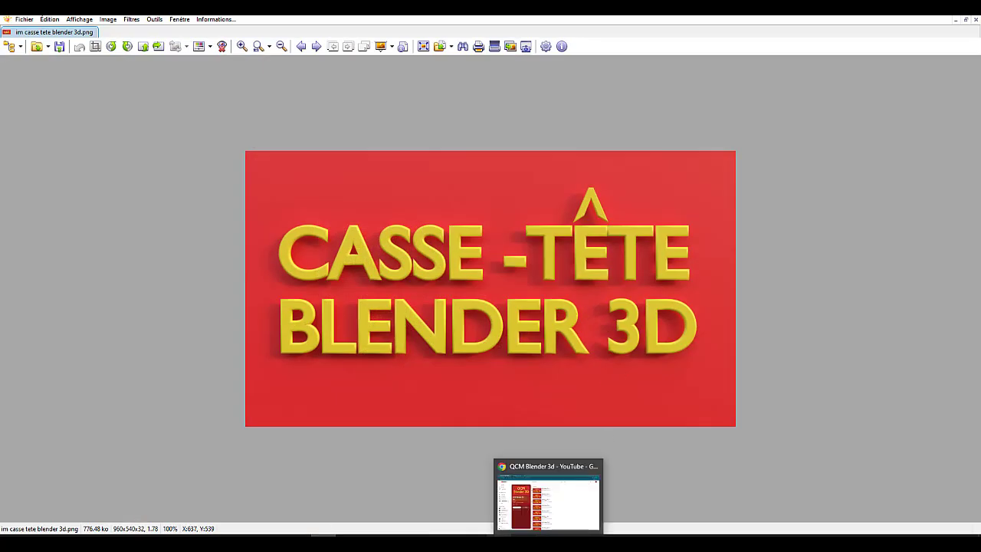
click(537, 543)
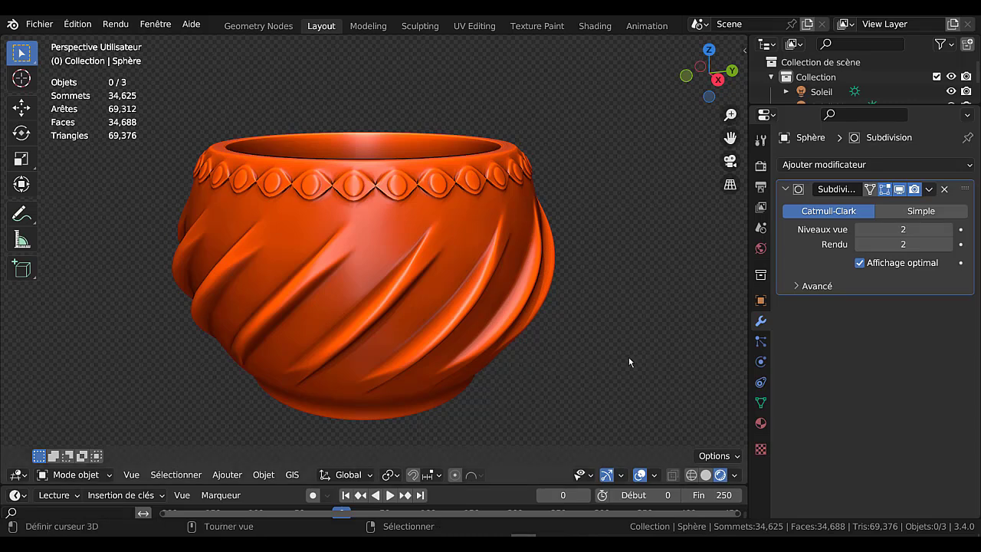
drag(751, 263, 836, 270)
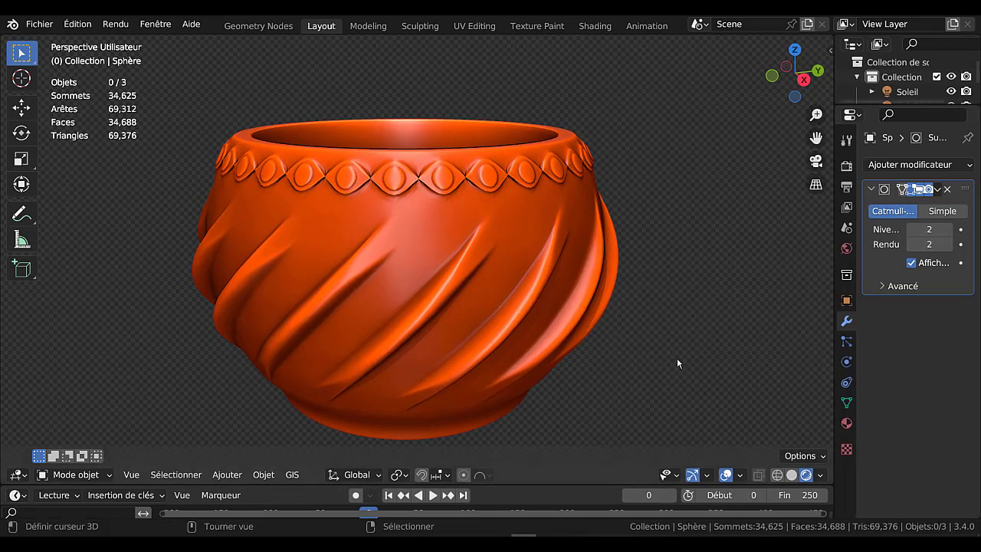
mouse_move(668, 356)
middle_down()
mouse_move(663, 310)
mouse_move(666, 337)
middle_up()
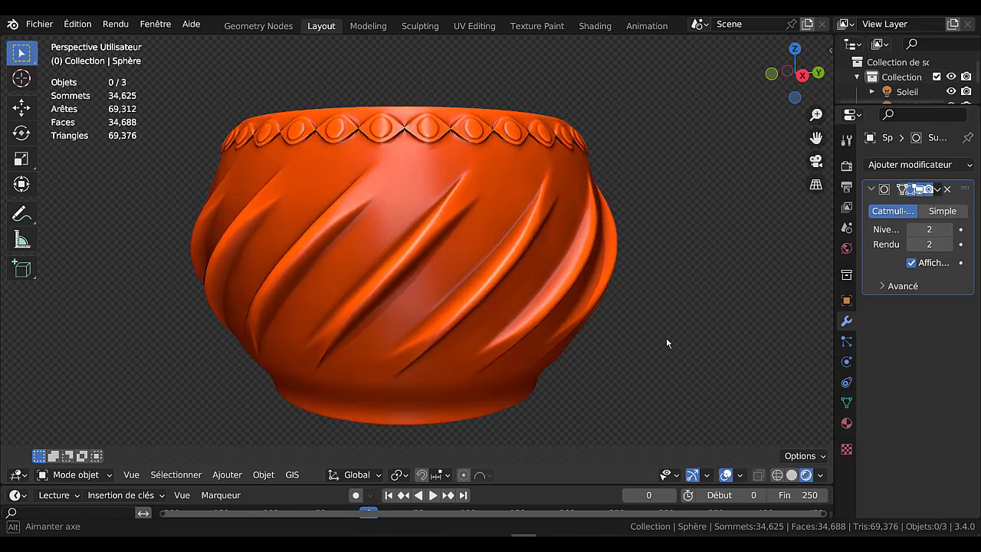
mouse_move(693, 289)
middle_down()
mouse_move(699, 316)
mouse_move(683, 298)
mouse_move(690, 287)
middle_up()
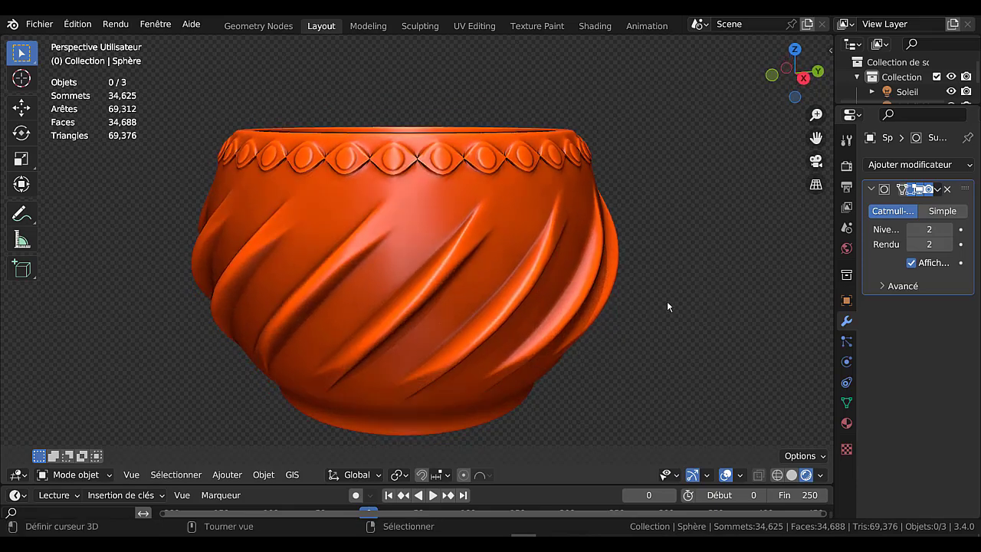
drag(834, 328, 757, 338)
middle_drag(559, 330, 595, 319)
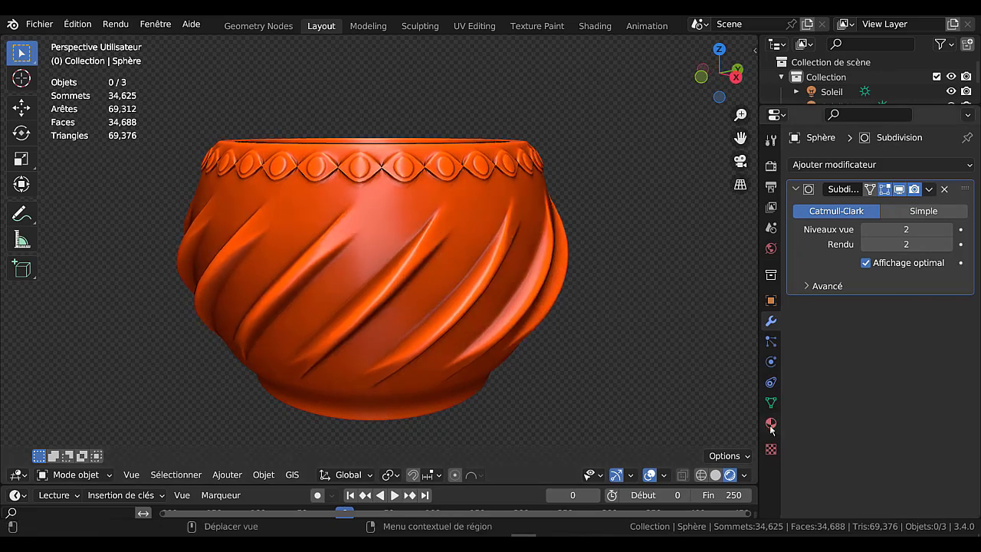
click(715, 475)
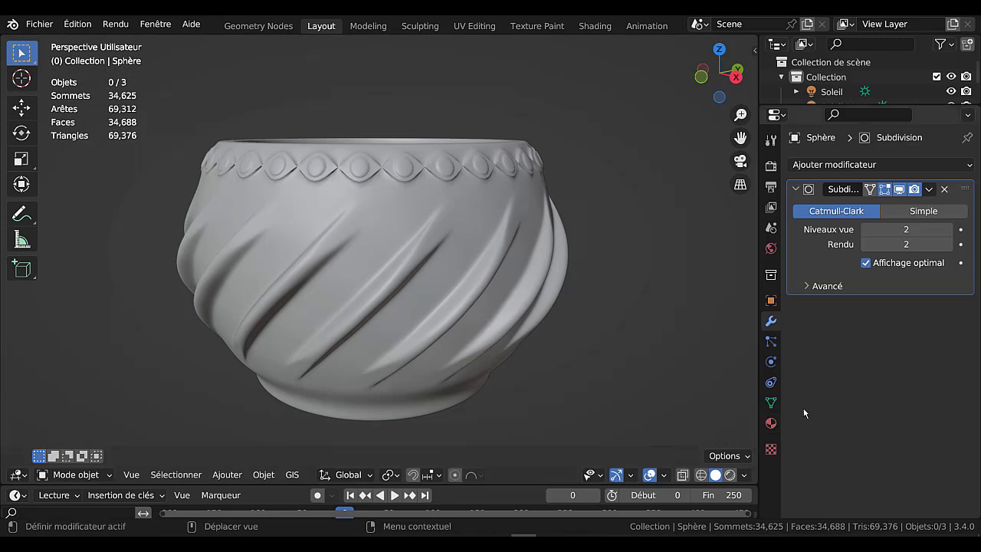
Set the pot's Subdivision modifier to Simple and examine its underlying mesh in Edit Mode
click(918, 212)
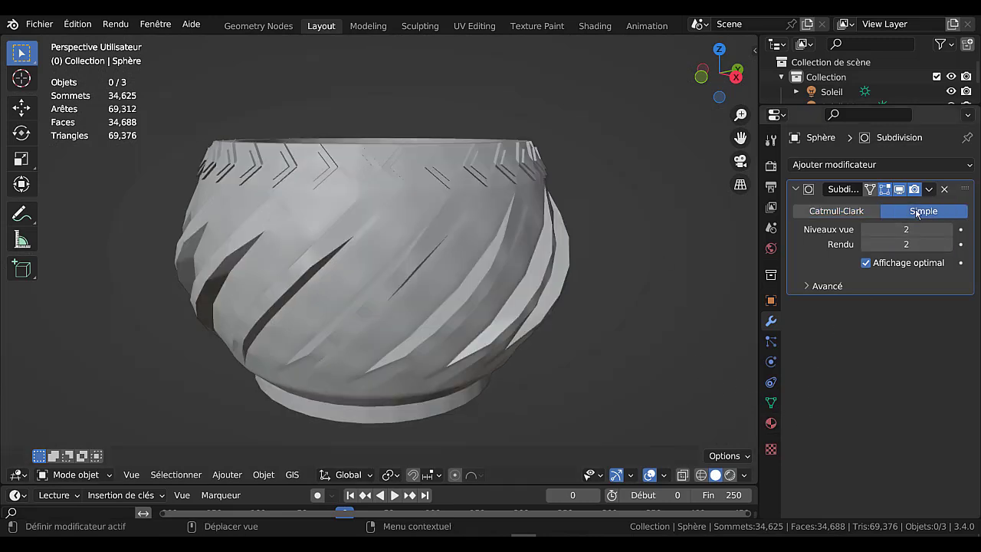
key(Tab)
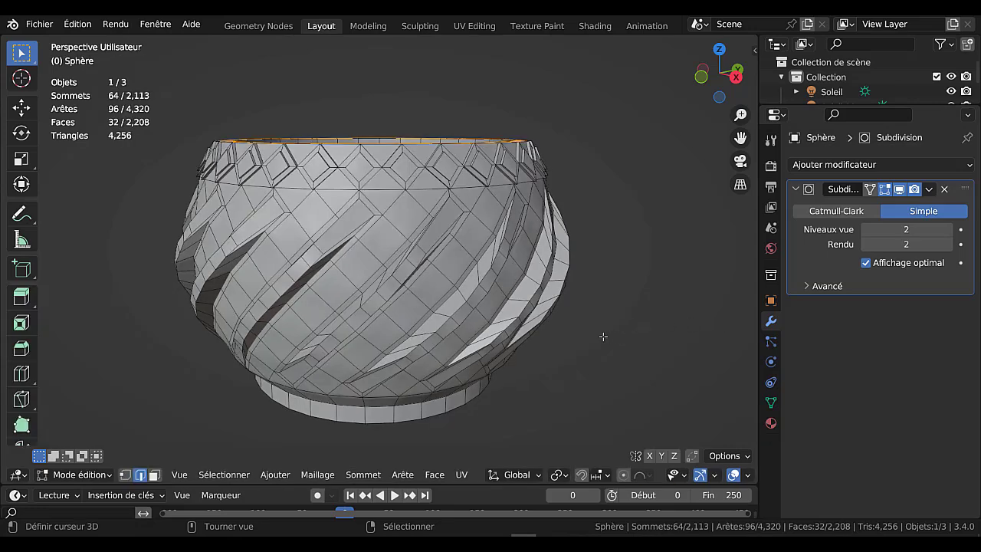
middle_drag(600, 345, 625, 337)
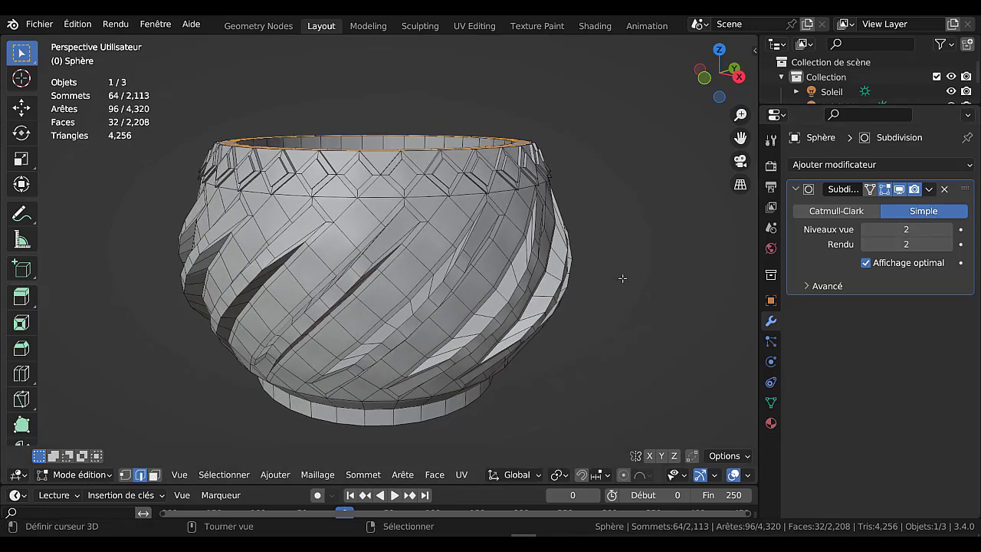
scroll(620, 278, up, 4)
scroll(620, 279, down, 6)
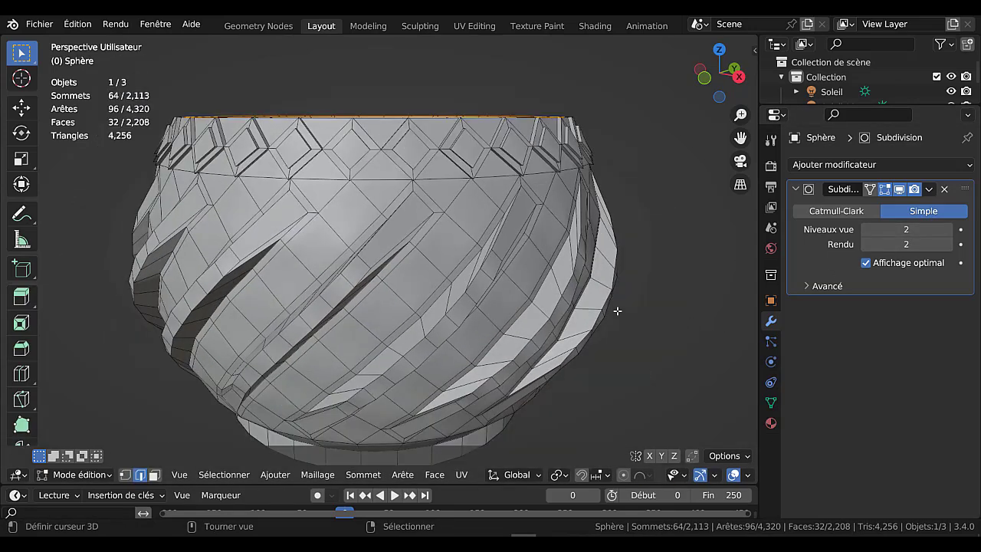
middle_drag(591, 276, 591, 368)
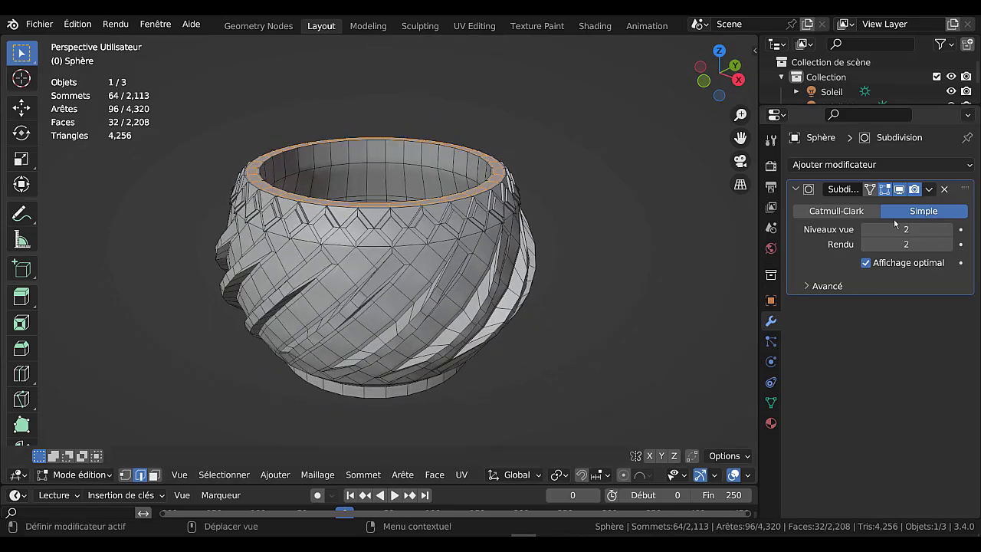
Set the pot's Subdivision modifier back to Catmull-Clark and compare the smoothed shape in Edit Mode and Object Mode
click(836, 211)
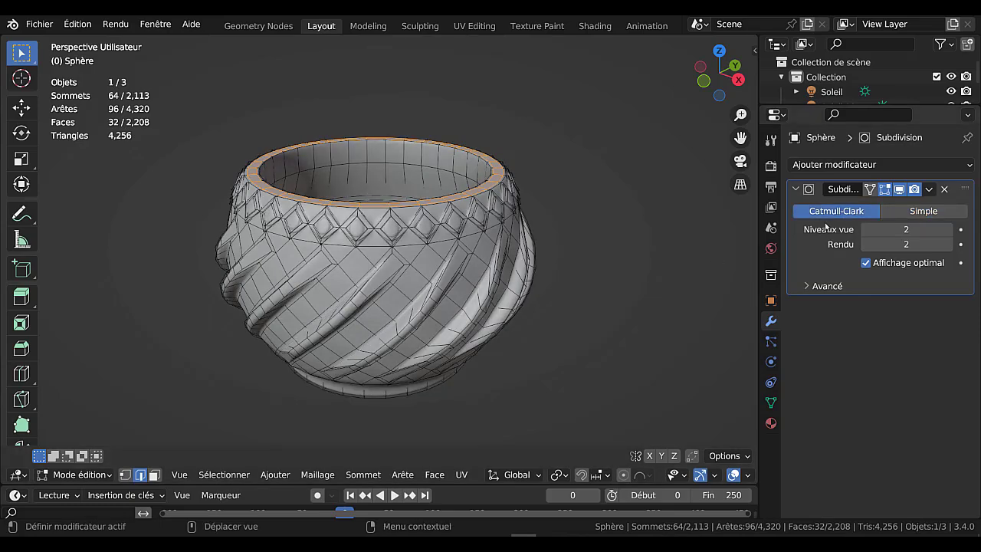
mouse_move(539, 314)
middle_down()
mouse_move(539, 278)
mouse_move(672, 337)
mouse_move(533, 328)
middle_up()
scroll(538, 279, up, 4)
key(Tab)
key(Tab)
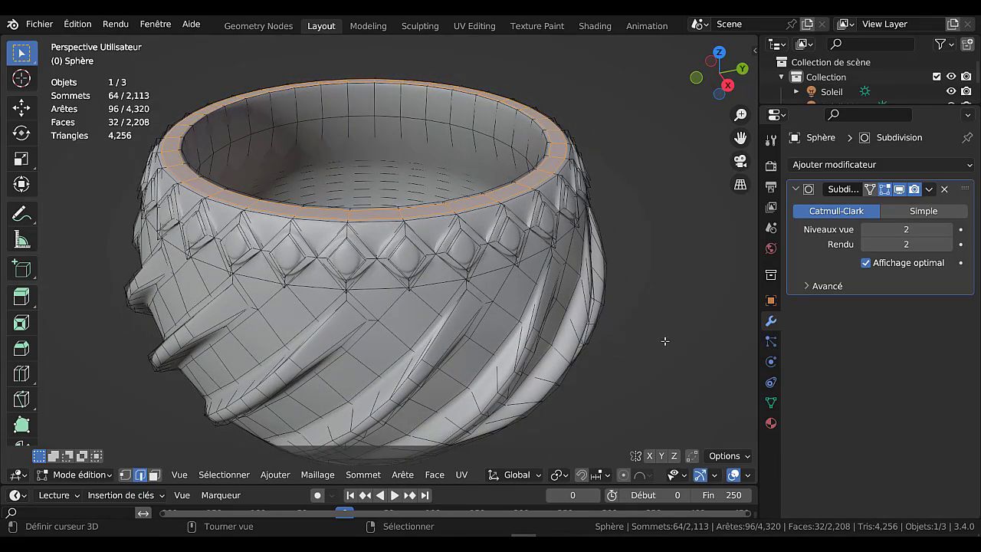
middle_drag(665, 341, 630, 358)
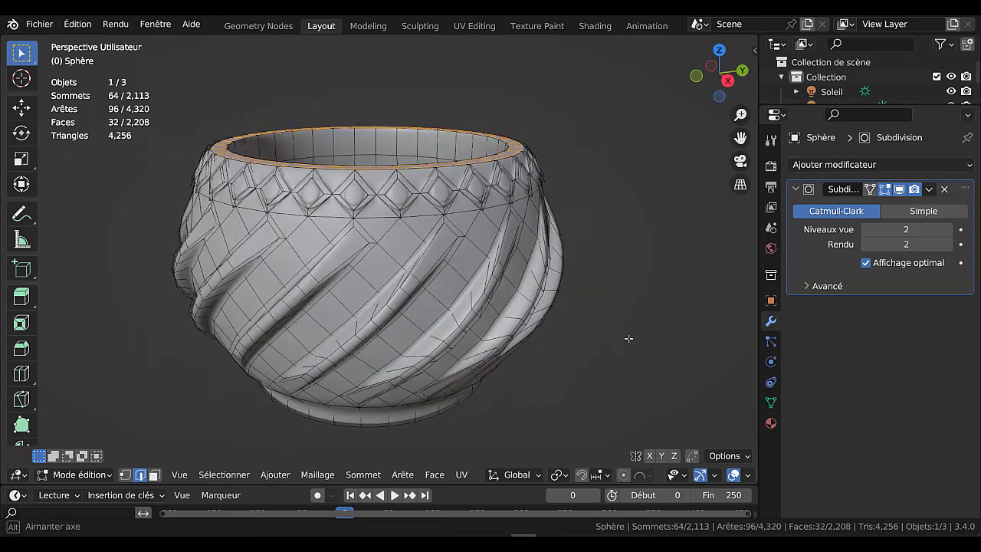
key(Tab)
middle_drag(617, 401, 619, 373)
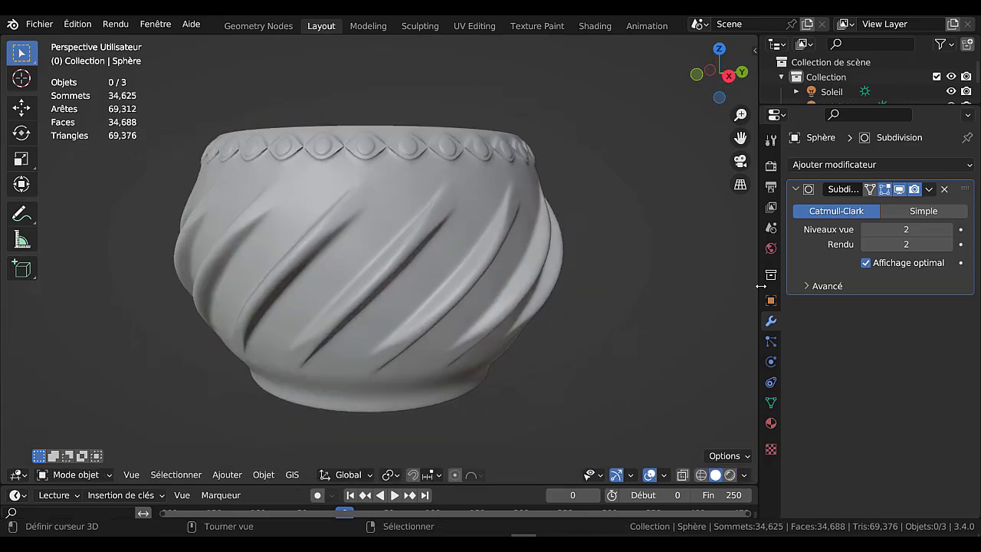
drag(757, 290, 905, 307)
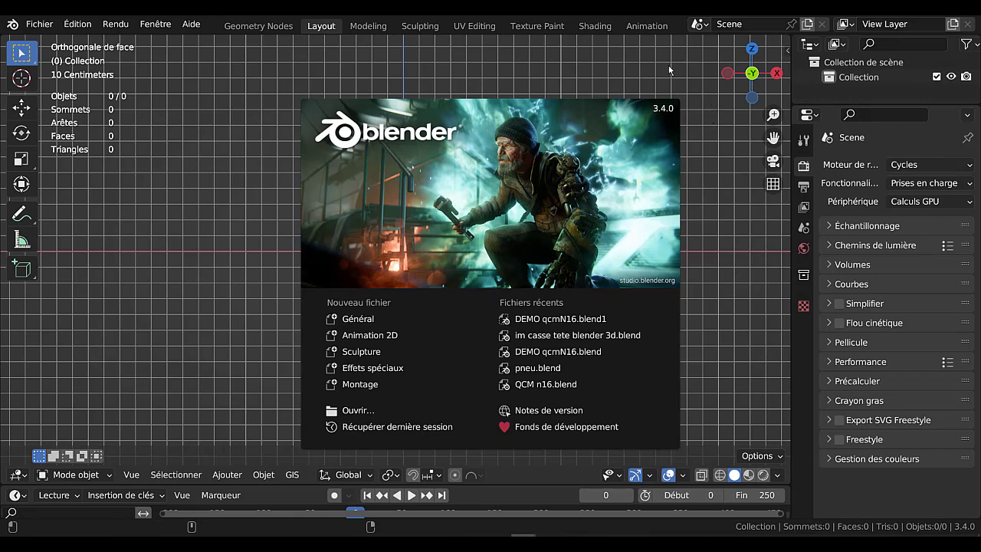
Dismiss the splash screen, enlarge the timeline area, and add a UV sphere to the empty scene
click(242, 283)
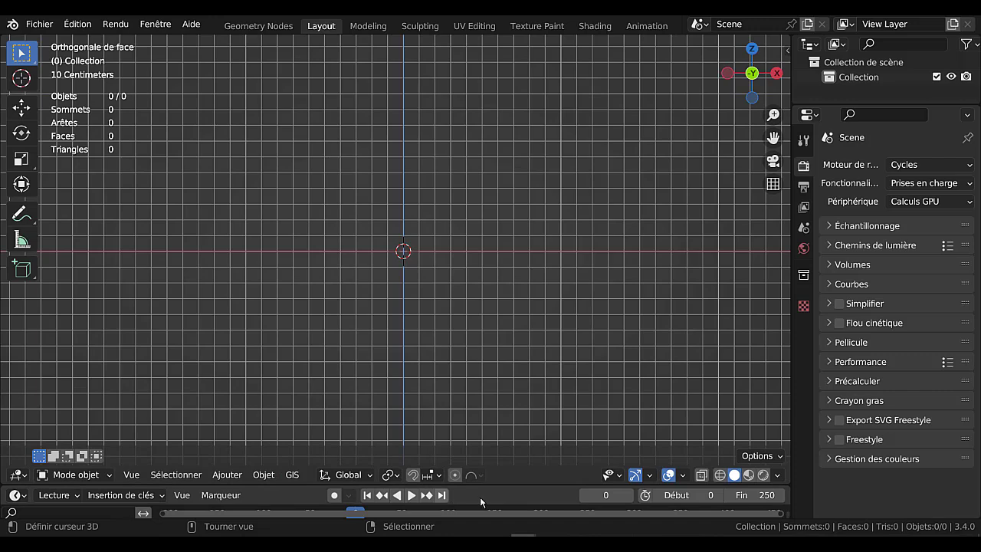
drag(514, 490, 515, 427)
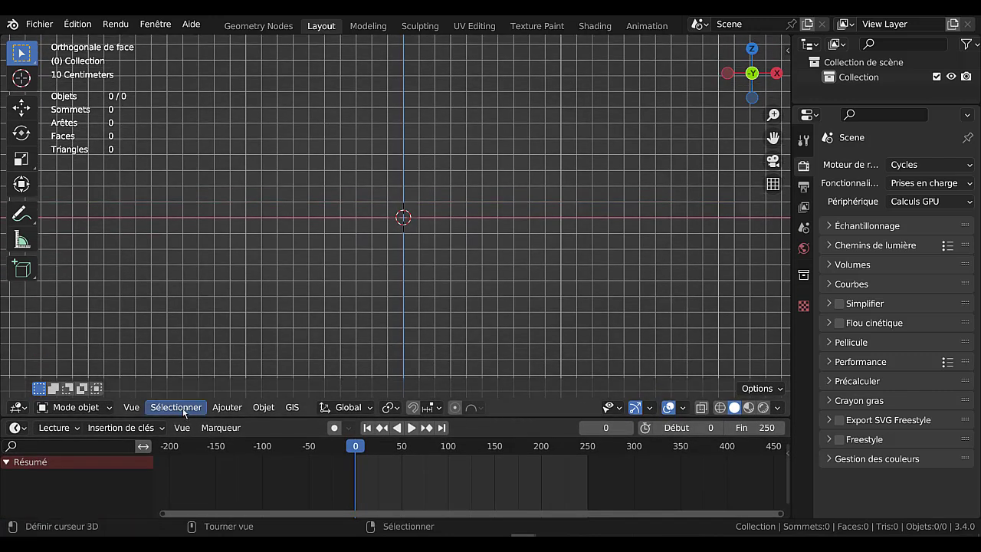
click(229, 406)
mouse_move(248, 390)
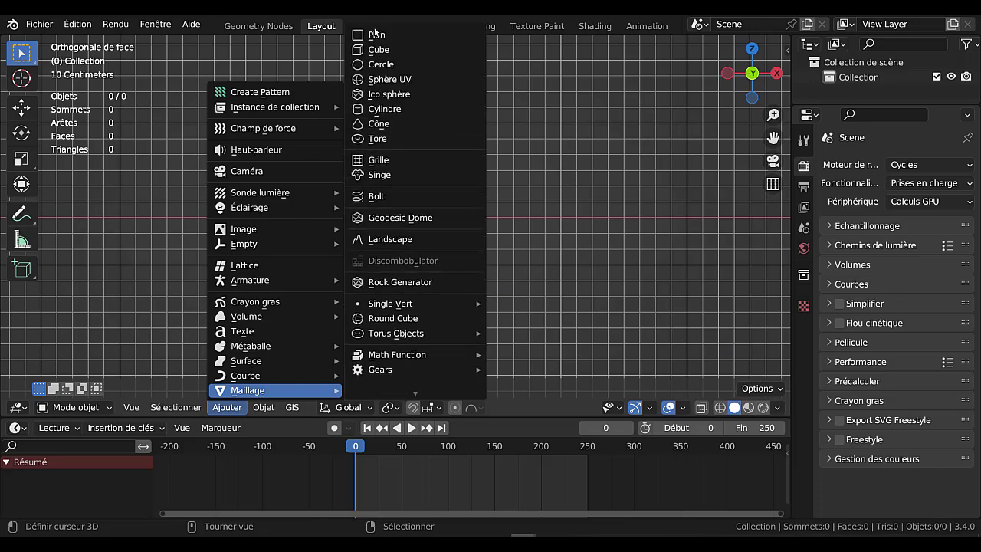
click(387, 80)
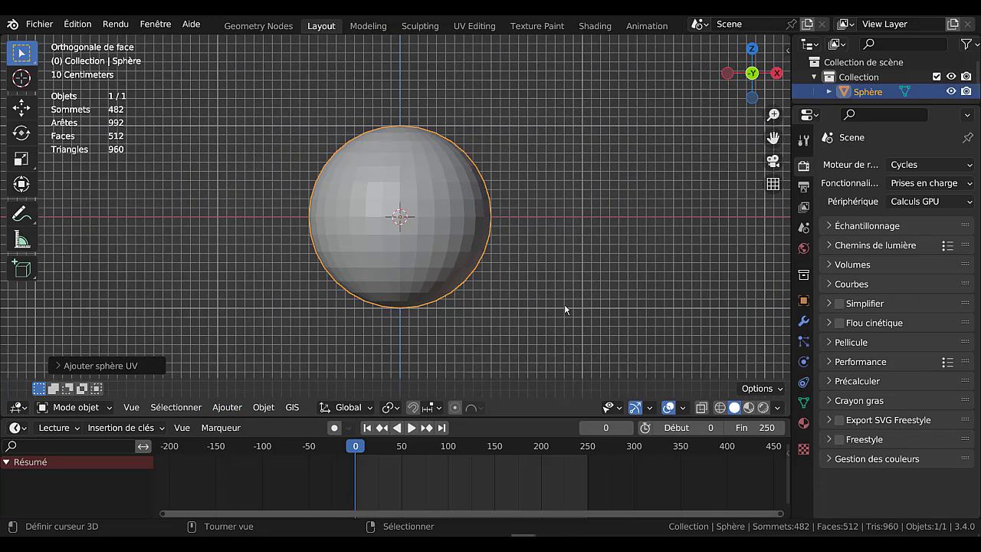
In Edit Mode with X-ray on, delete the top five rings of faces from the sphere
key(Tab)
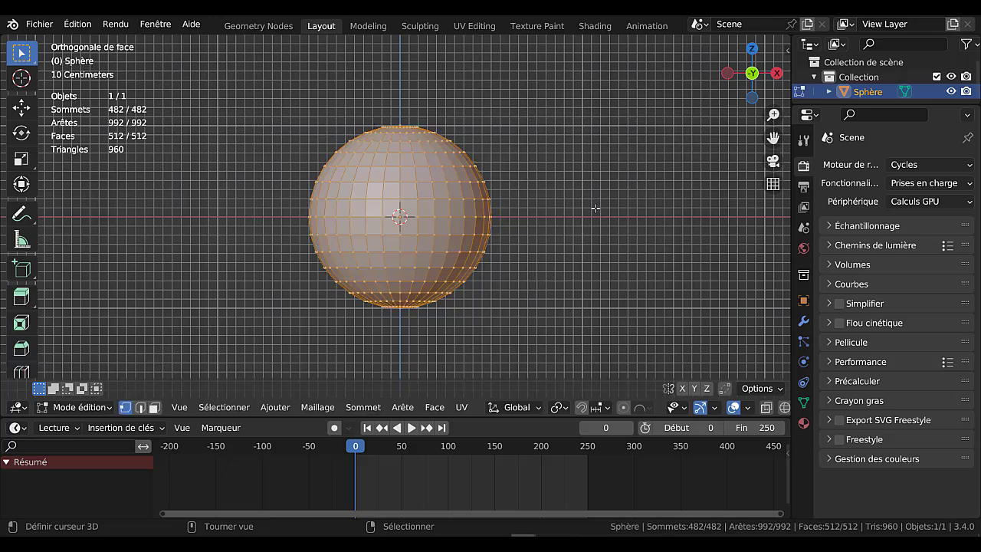
key(alt+z)
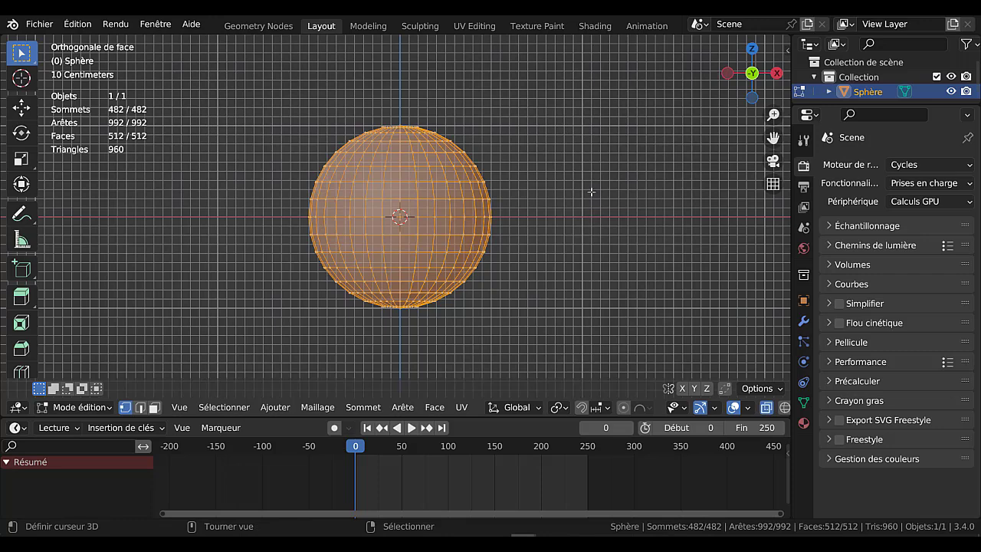
click(587, 197)
click(154, 408)
key(b)
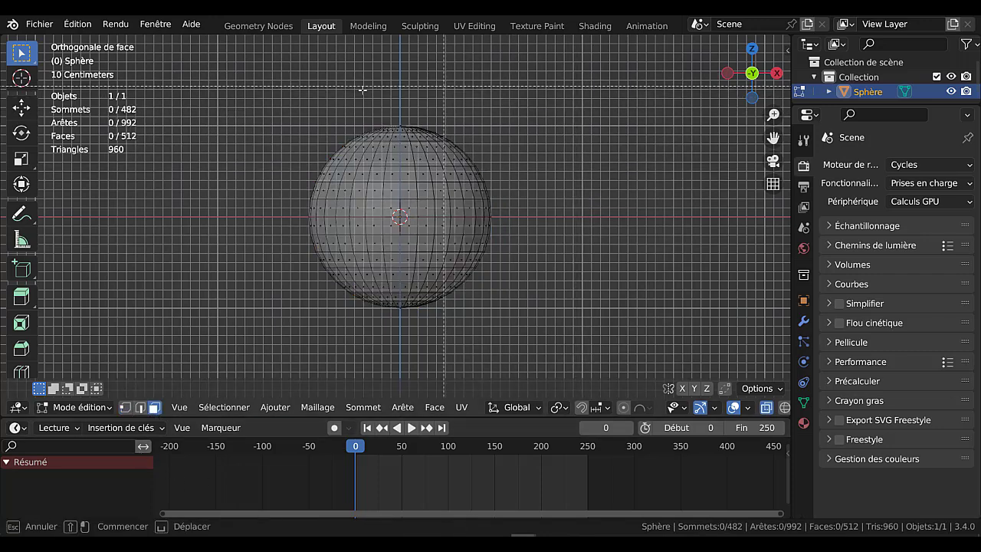
drag(274, 114, 569, 159)
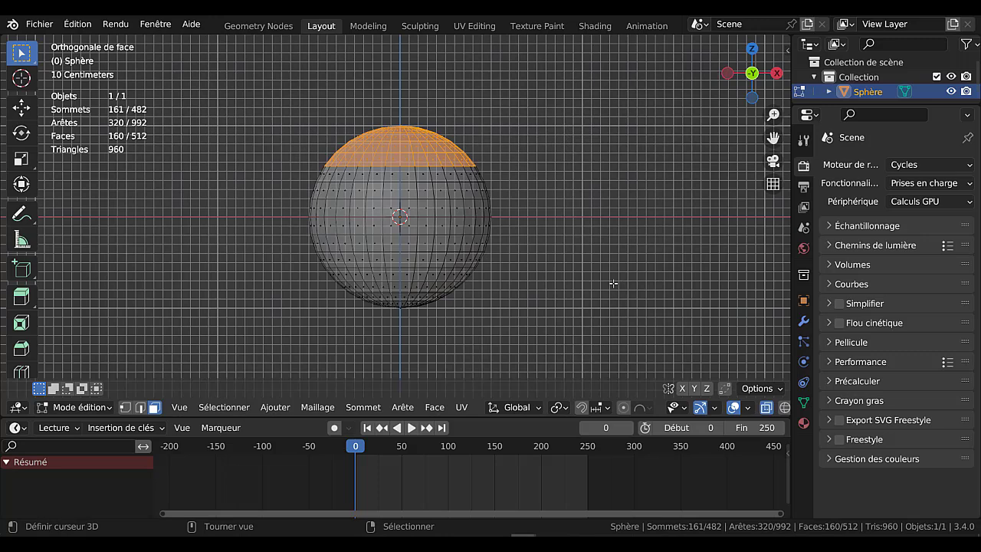
key(x)
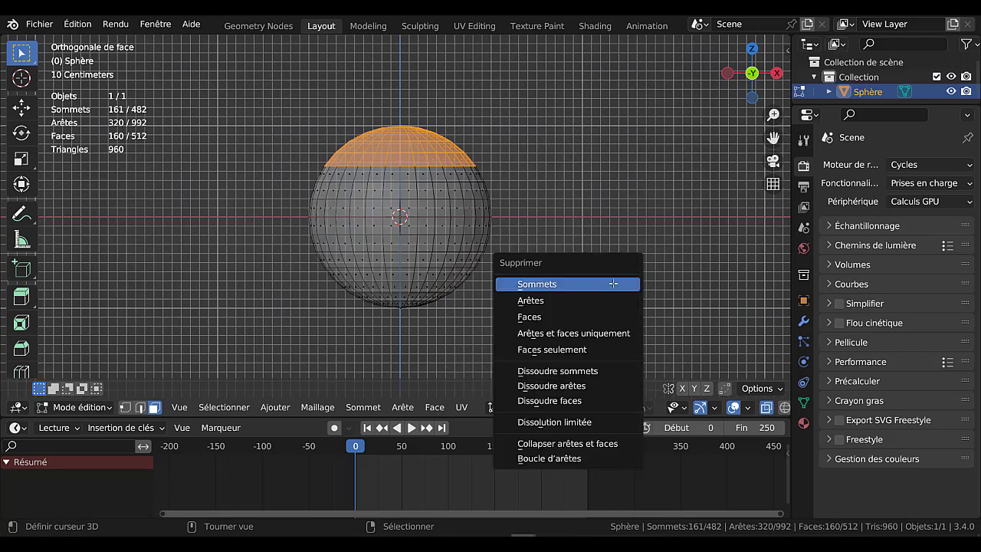
click(592, 325)
Select the bottom four rings of faces and flatten them by scaling to 0 along Z
key(b)
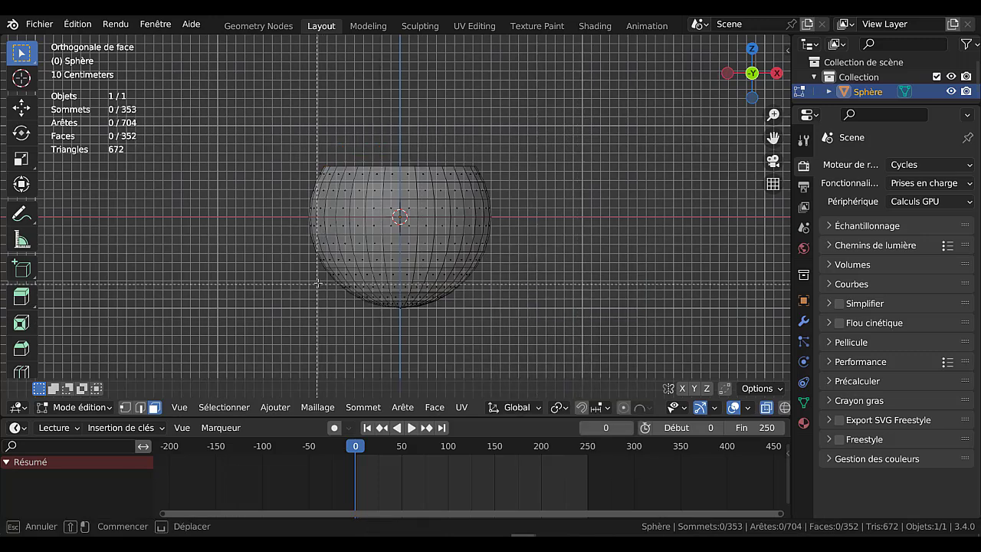
drag(315, 284, 636, 335)
text(sz0)
key(Return)
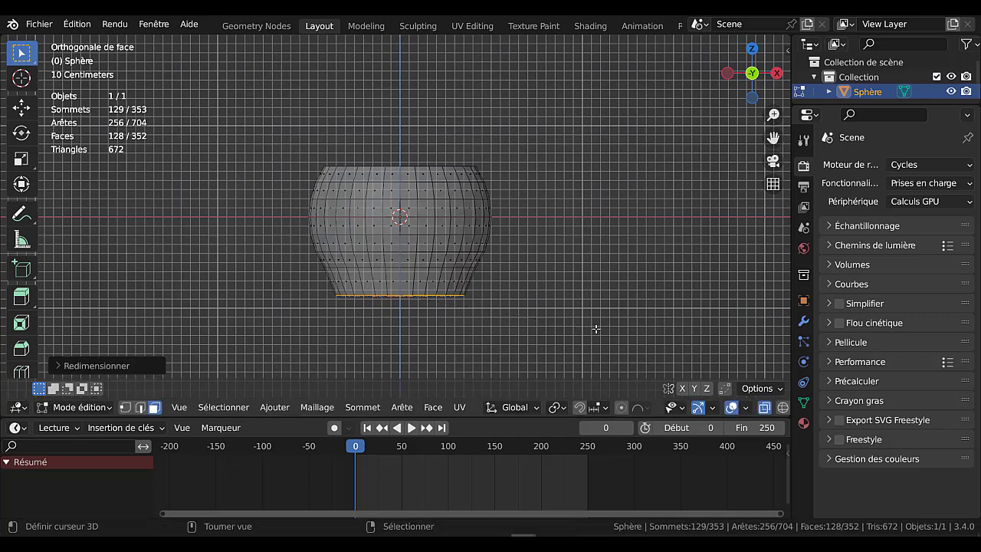
Turn X-ray off and raise the flattened base of the pot about 0.1 m along Z
key(alt+z)
shift+middle_drag(560, 331, 552, 294)
scroll(552, 295, up, 2)
key(g)
key(z)
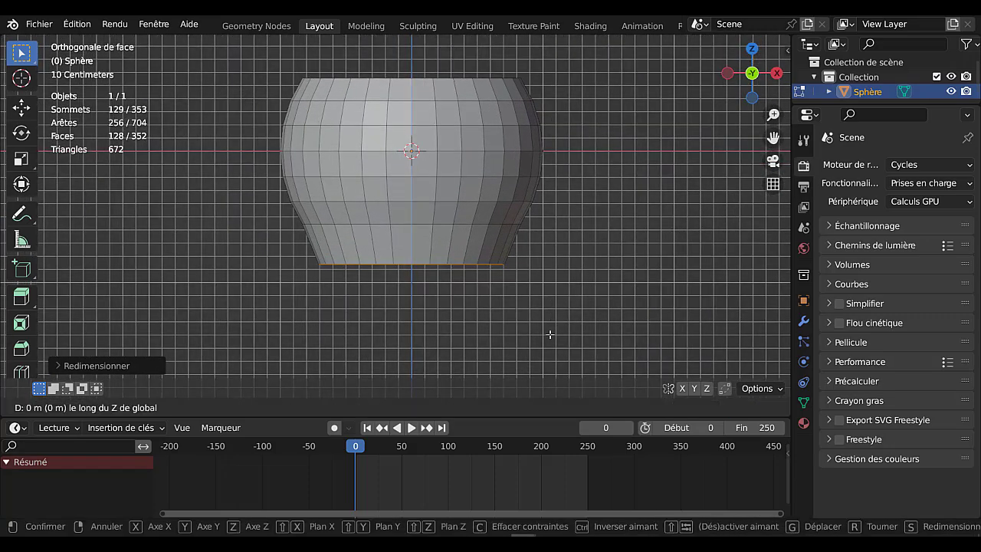
click(544, 166)
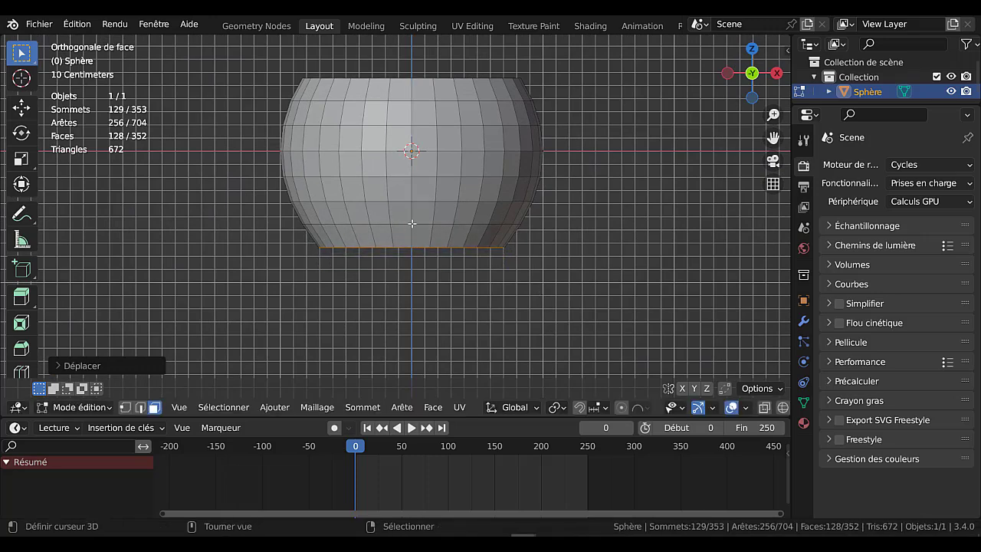
Deselect the outermost ring of base faces and extrude the remaining base faces inward about 0.05 m to form a recess
middle_drag(509, 287, 469, 194)
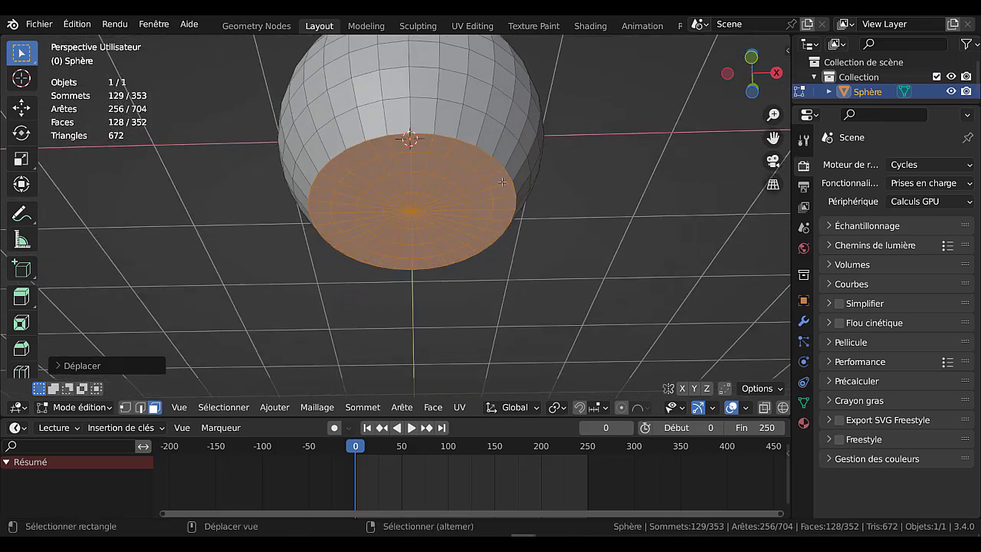
alt+shift+click(500, 182)
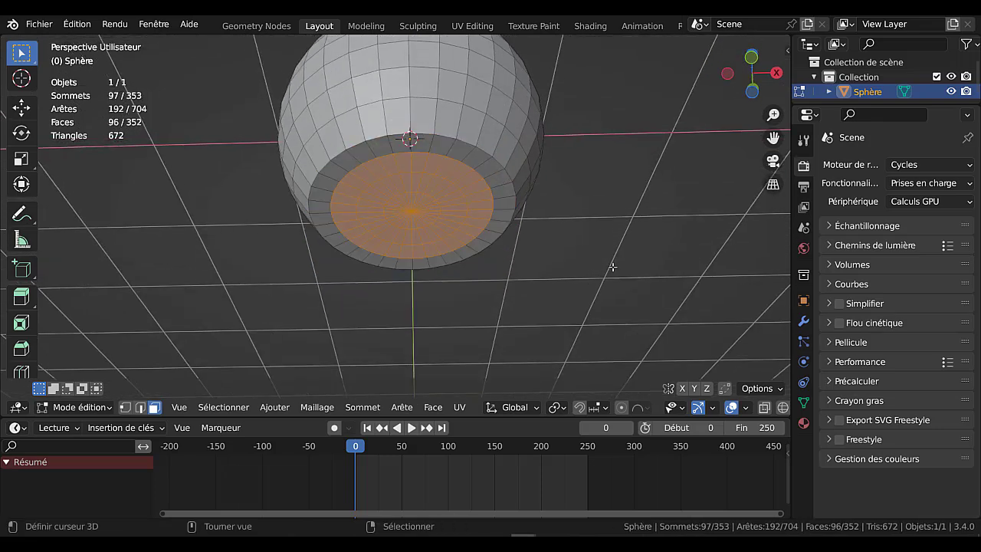
key(e)
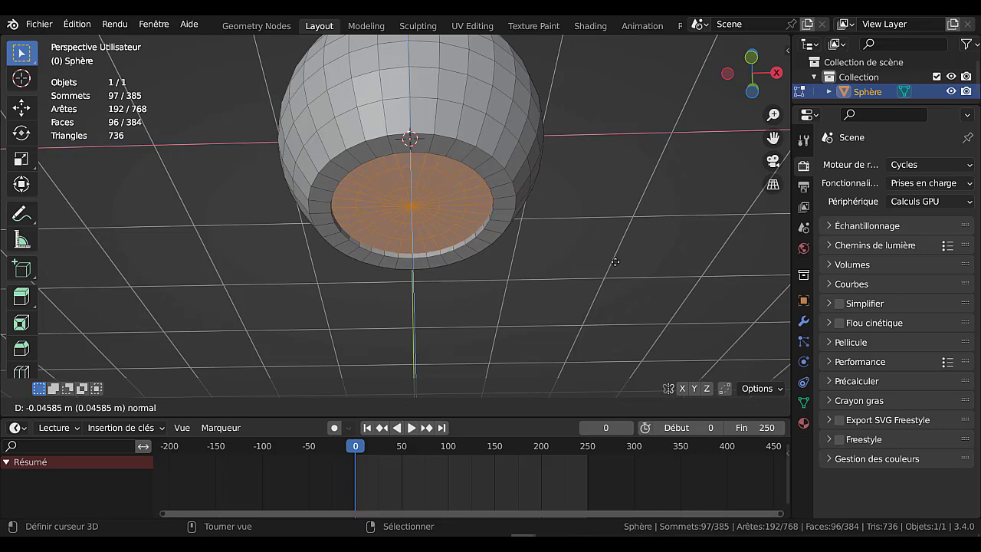
click(616, 262)
In Object Mode, add a Subdivision Surface modifier to the pot with its viewport level set to 2
key(Tab)
click(803, 323)
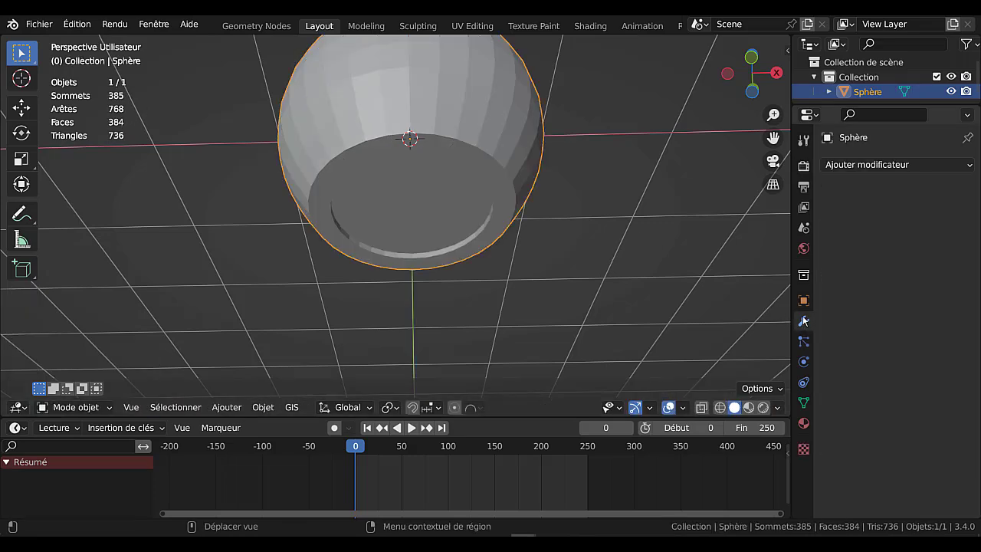
click(887, 166)
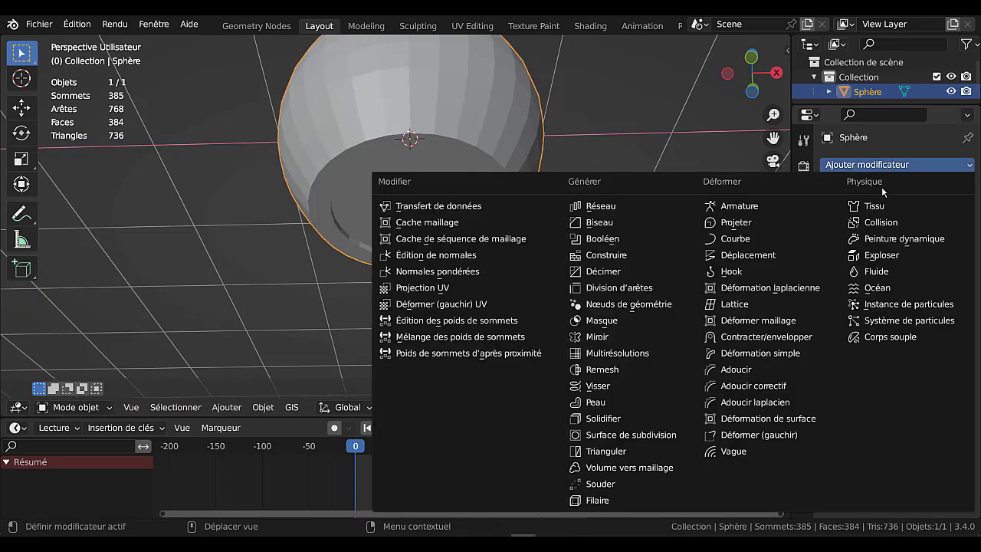
click(621, 435)
click(948, 229)
In Edit Mode, add a centered loop cut around the foot ring under the pot and bevel it to about 0.053 m
middle_drag(541, 187, 548, 226)
key(Tab)
scroll(542, 222, up, 1)
scroll(542, 221, up, 1)
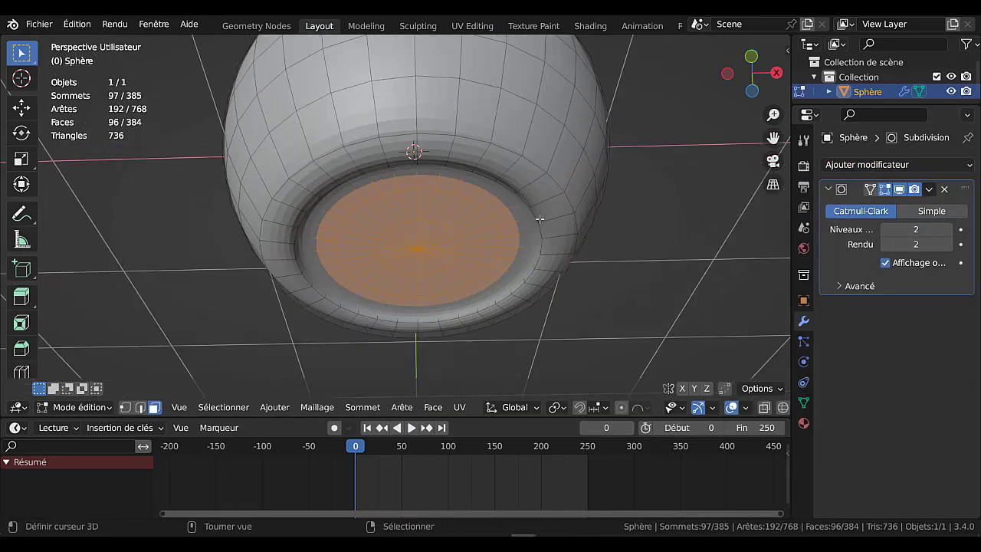
key(ctrl+r)
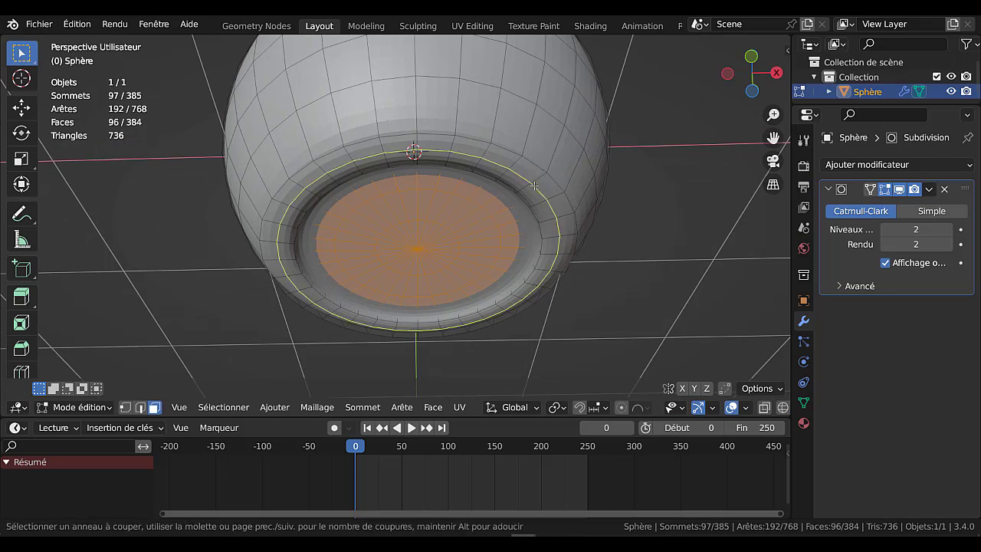
click(534, 185)
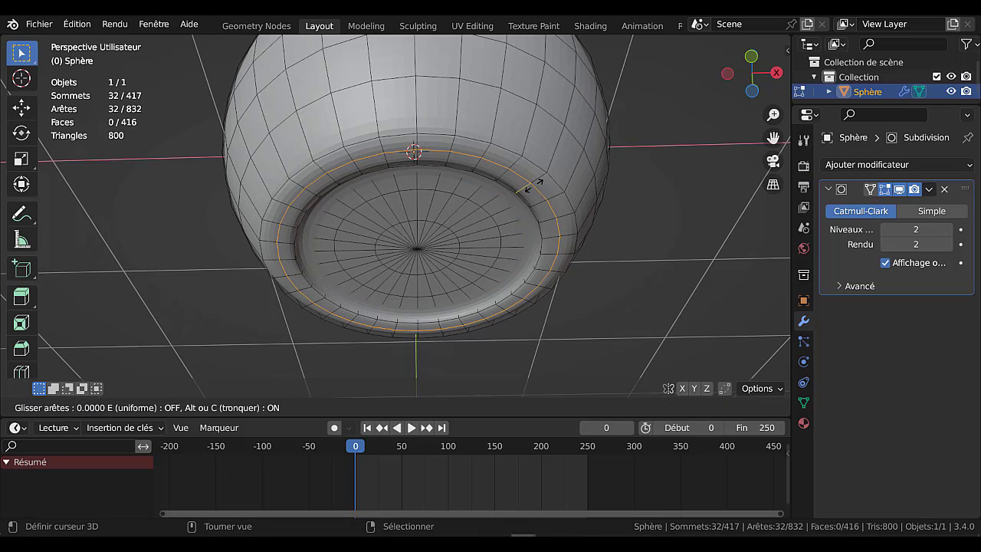
click(534, 185)
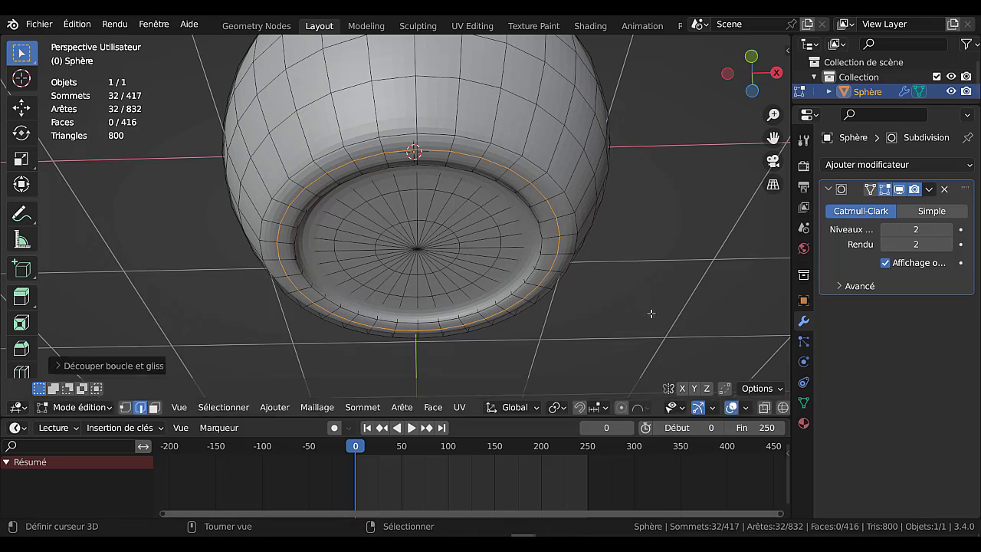
key(ctrl+b)
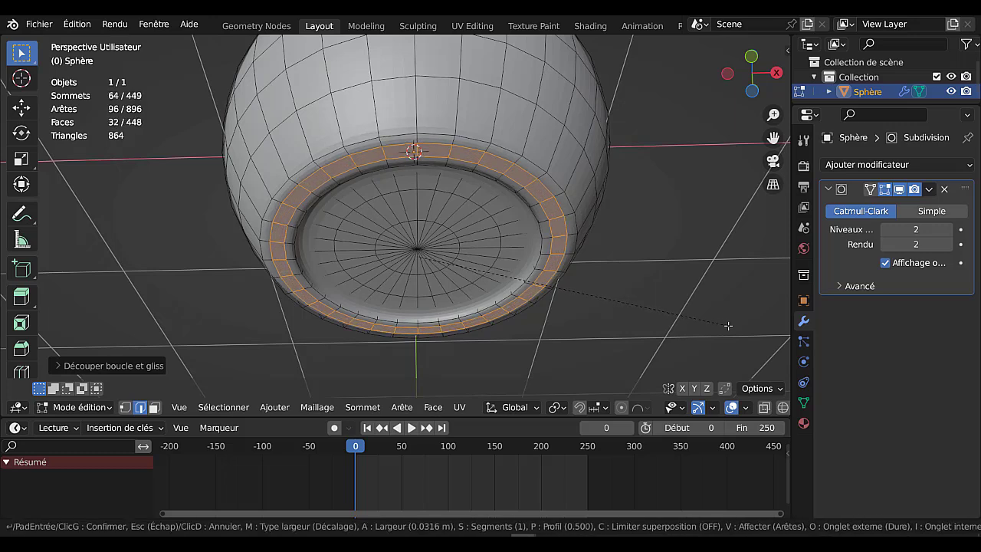
click(767, 340)
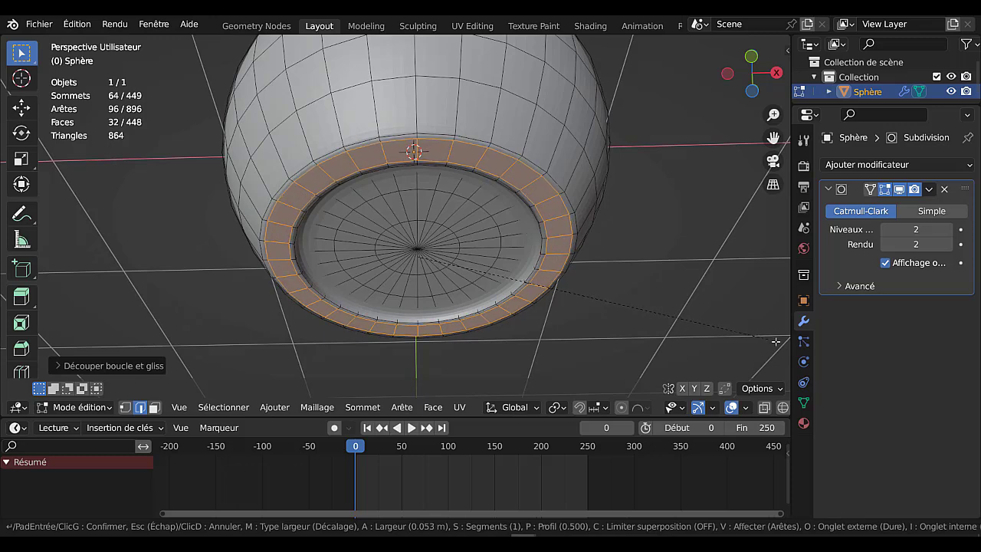
Apply auto smooth shading to the pot in Object Mode
key(Tab)
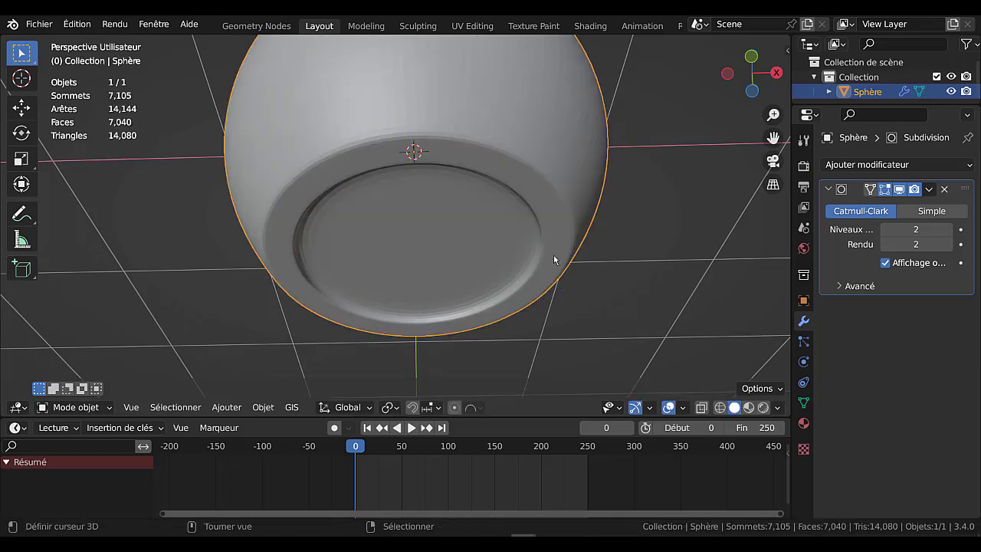
scroll(544, 222, down, 4)
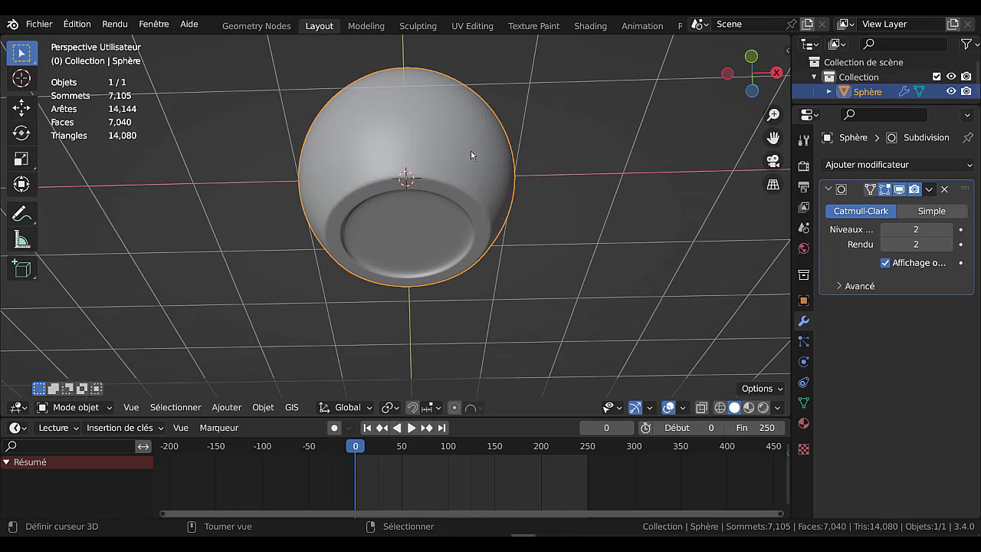
key(q)
key(q)
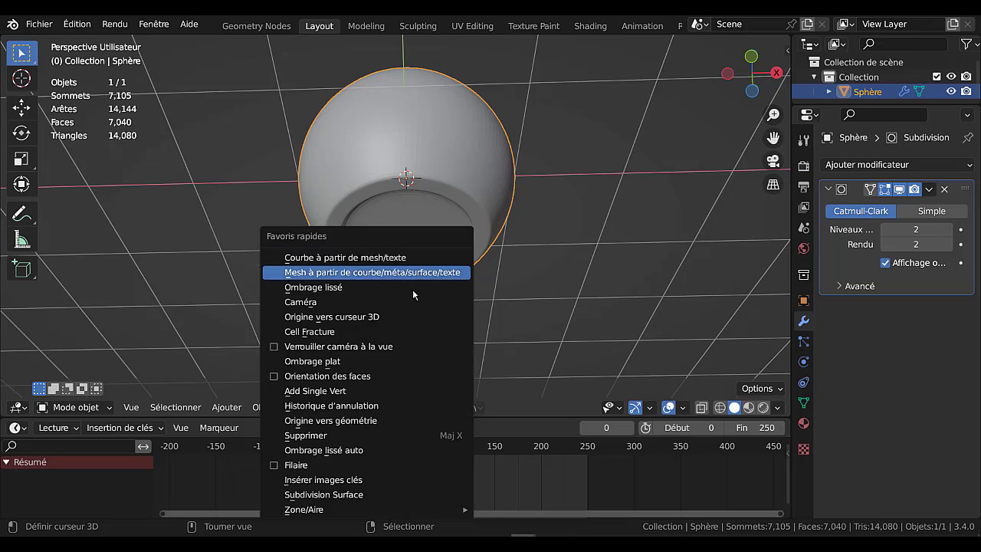
click(345, 450)
In face select mode, select five adjacent face rings around the pot's side, starting just below the top ring
middle_drag(503, 246, 508, 302)
key(Tab)
middle_drag(537, 263, 526, 196)
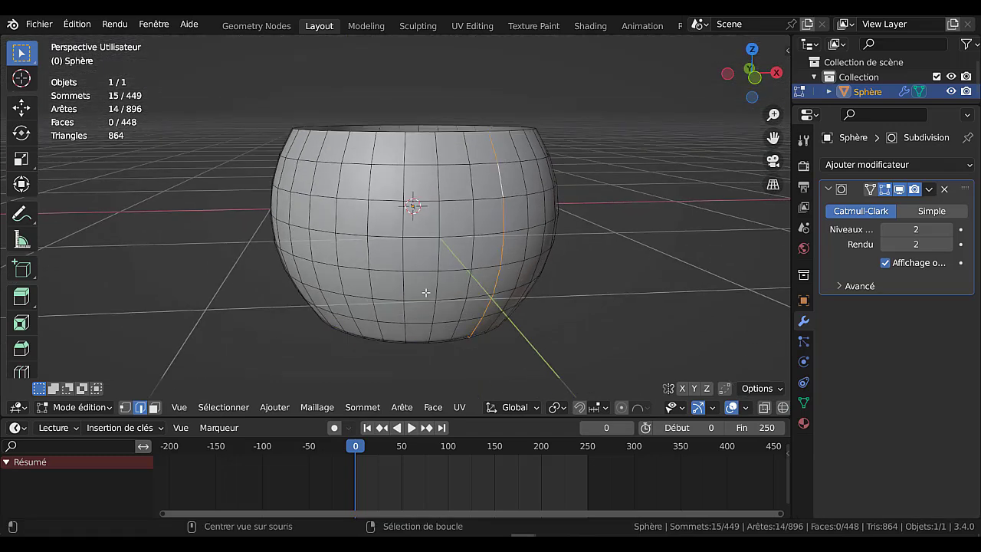
click(154, 407)
alt+click(495, 188)
alt+shift+click(509, 215)
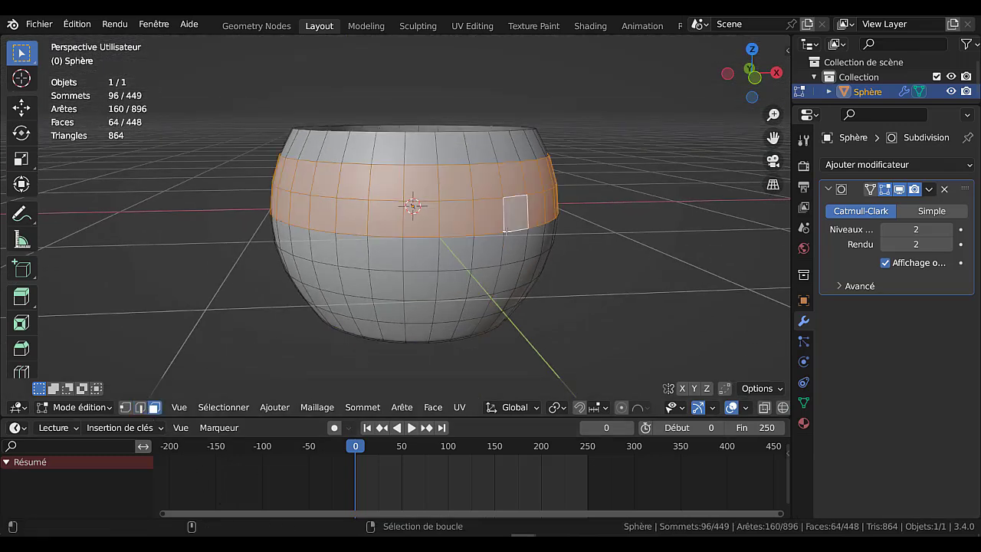
alt+shift+click(508, 247)
alt+shift+click(502, 277)
alt+shift+click(497, 303)
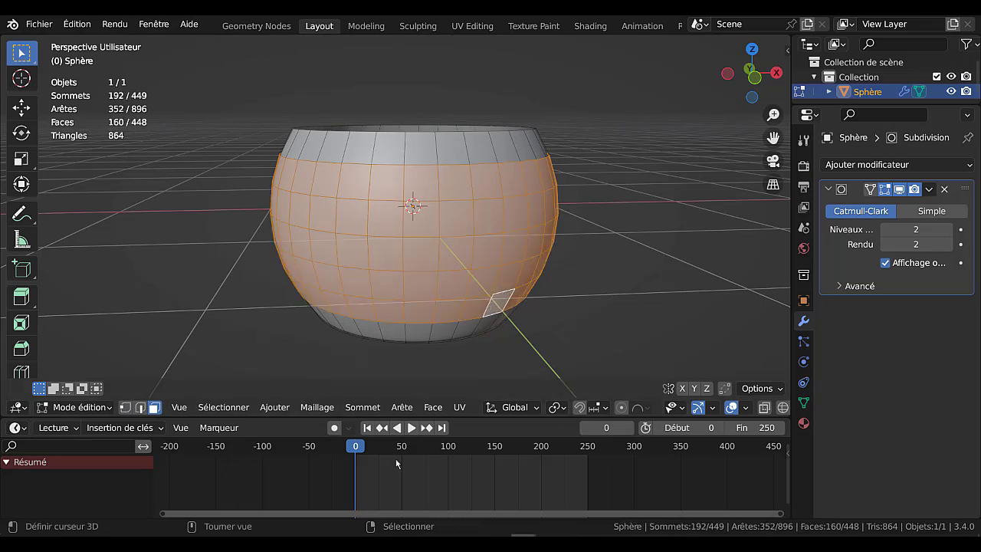
Poke the selected side faces and convert the resulting triangles to quads to form a diamond grid
click(433, 407)
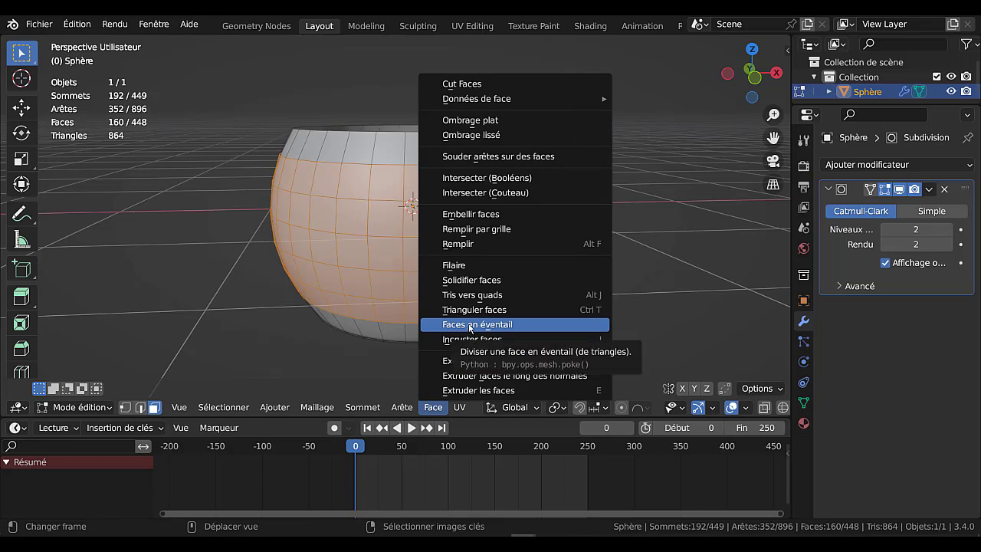
click(490, 325)
middle_drag(553, 337, 510, 320)
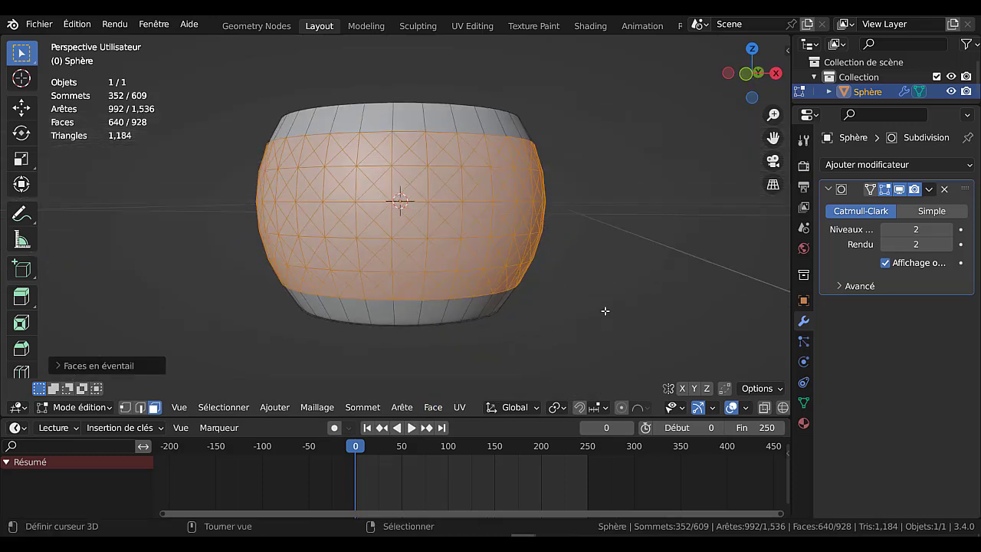
key(alt+j)
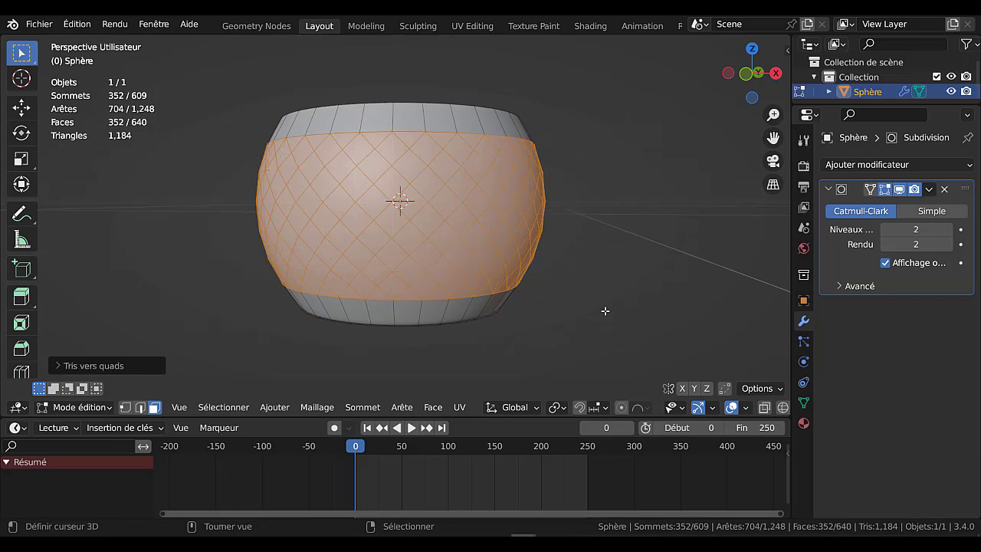
key(Tab)
key(Tab)
scroll(605, 311, up, 3)
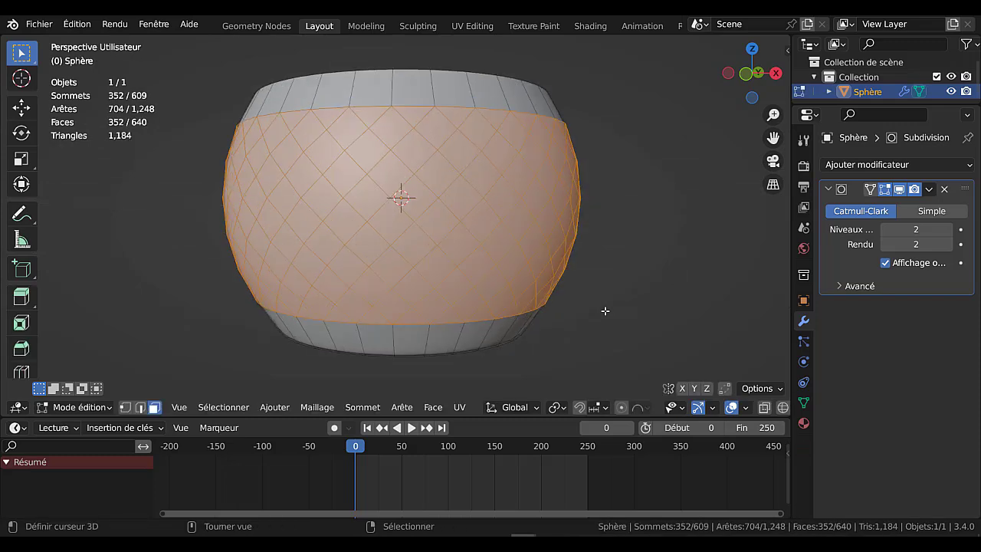
Clear the selection and select every other diagonal strip of diamond faces all the way around the pot
key(alt+a)
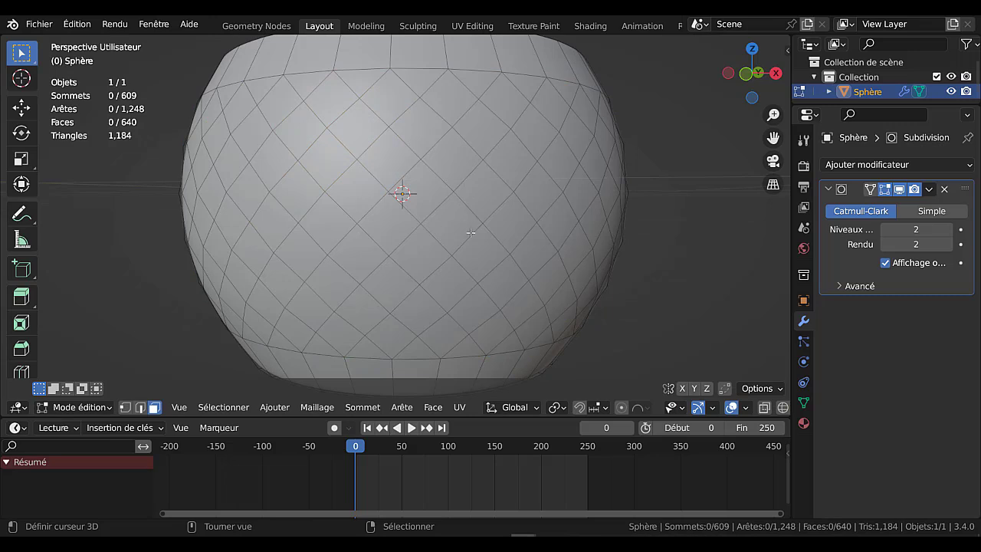
scroll(465, 233, down, 2)
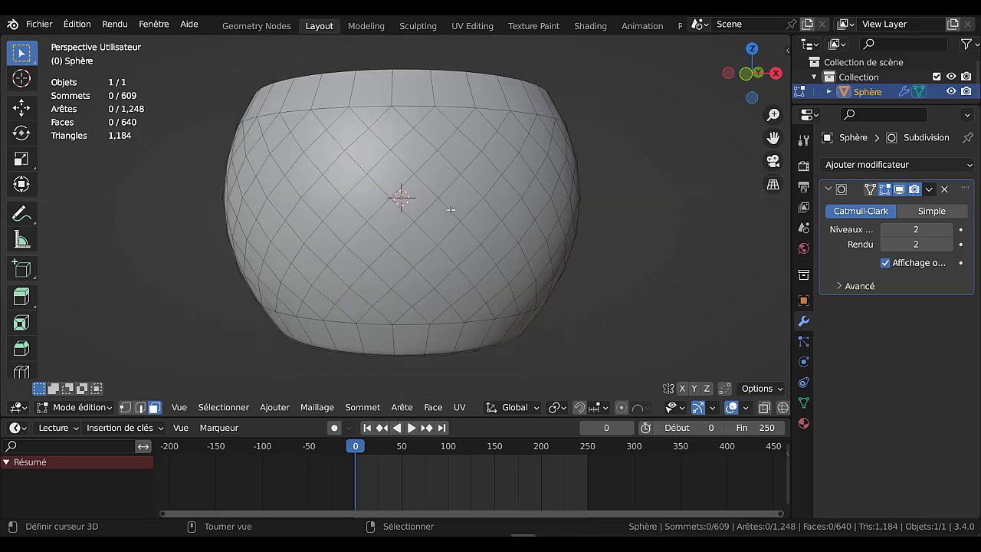
alt+click(451, 209)
alt+shift+click(350, 182)
alt+shift+click(310, 165)
middle_drag(319, 169, 408, 197)
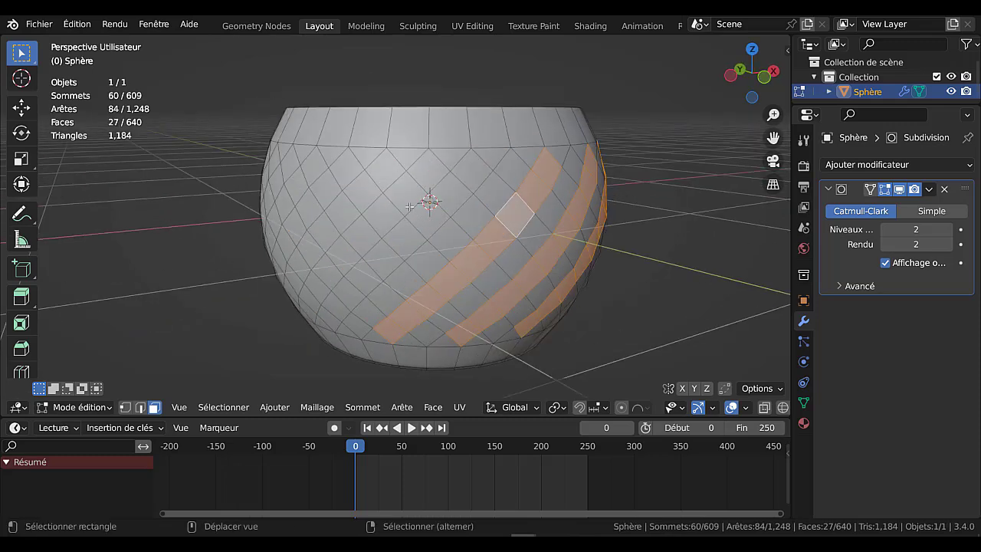
alt+shift+click(440, 207)
alt+shift+click(370, 184)
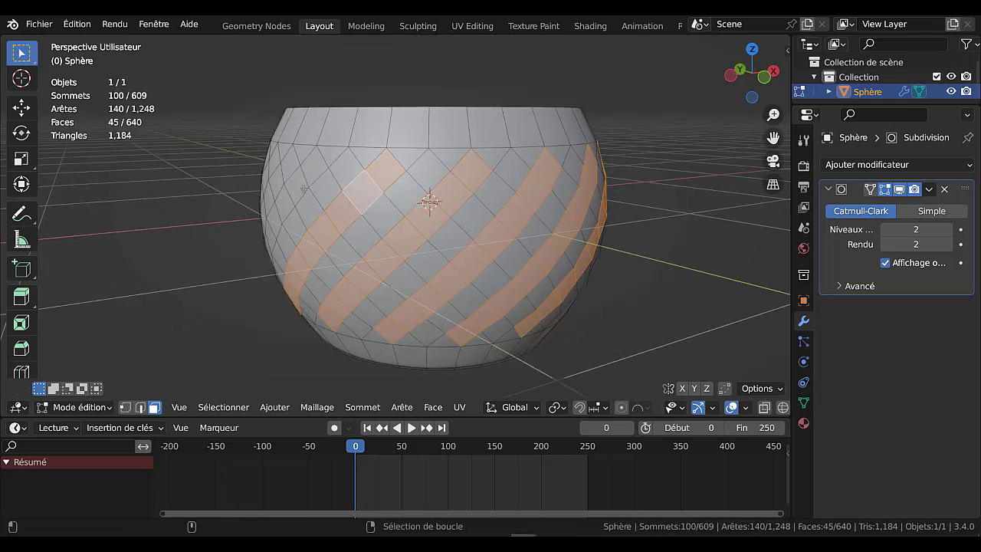
alt+shift+click(290, 198)
middle_drag(290, 198, 361, 192)
alt+shift+click(420, 205)
alt+shift+click(431, 197)
middle_drag(434, 197, 407, 189)
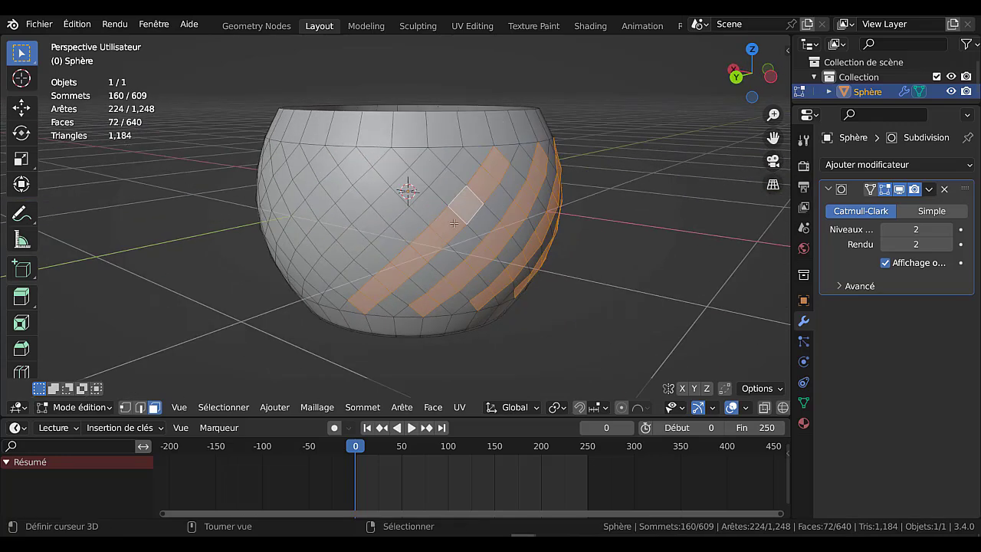
alt+shift+click(393, 202)
alt+shift+click(330, 195)
middle_drag(329, 195, 533, 264)
alt+shift+click(288, 184)
alt+shift+click(302, 179)
alt+shift+click(345, 193)
alt+shift+click(295, 187)
alt+shift+click(300, 196)
alt+shift+click(273, 195)
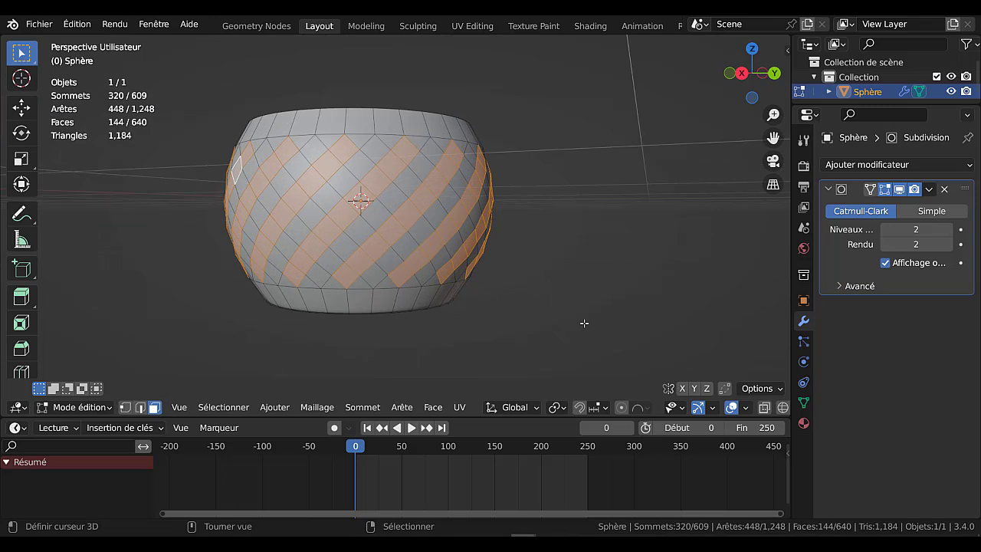
Inset the selected diagonal strips by about 0.02 m, then extrude them and scale them outward by about 1.02 into raised ribs
key(i)
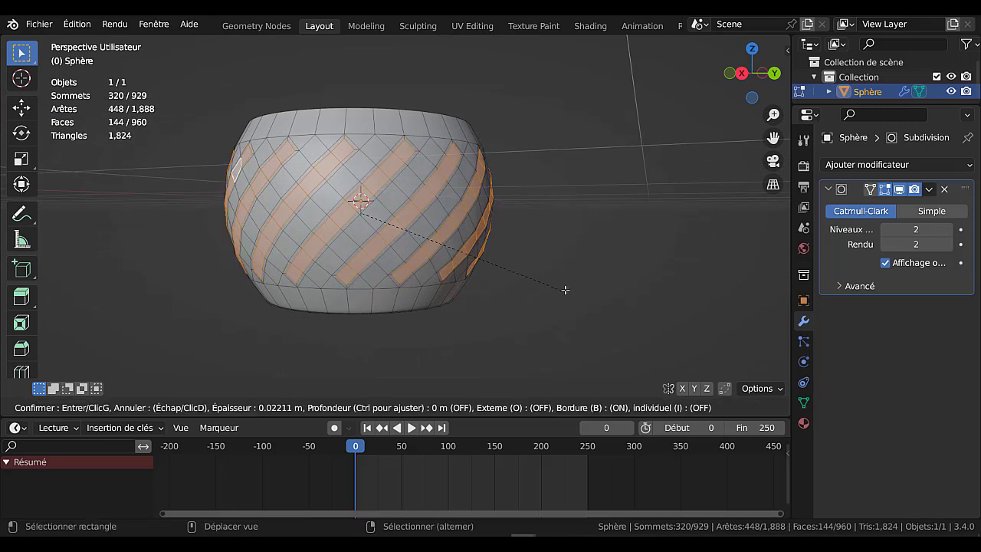
click(573, 299)
key(e)
key(Escape)
key(s)
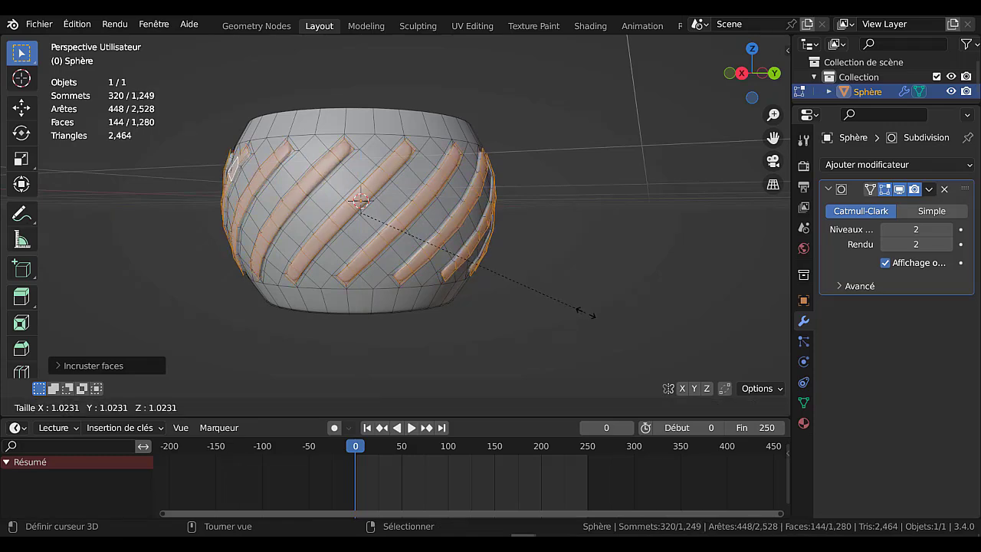
key(Escape)
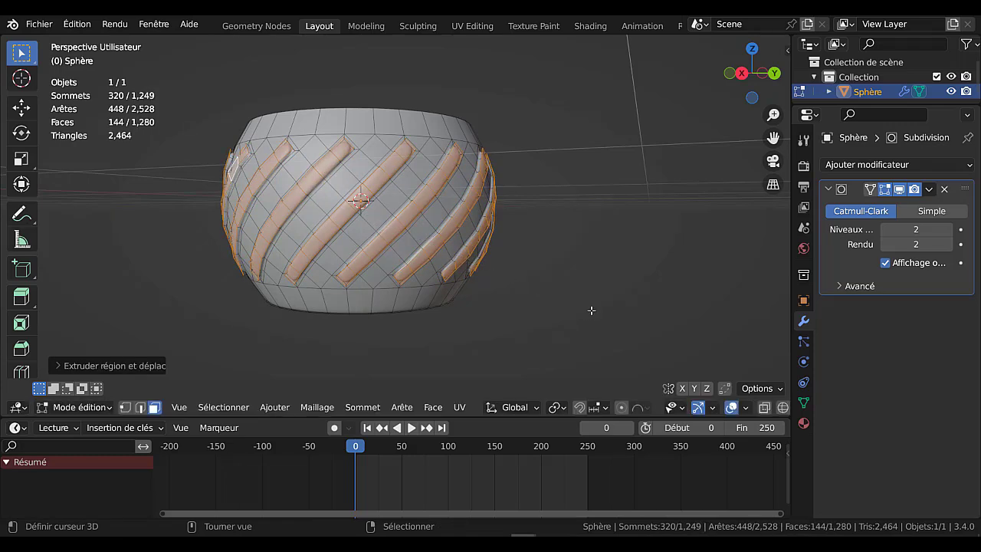
scroll(591, 310, up, 3)
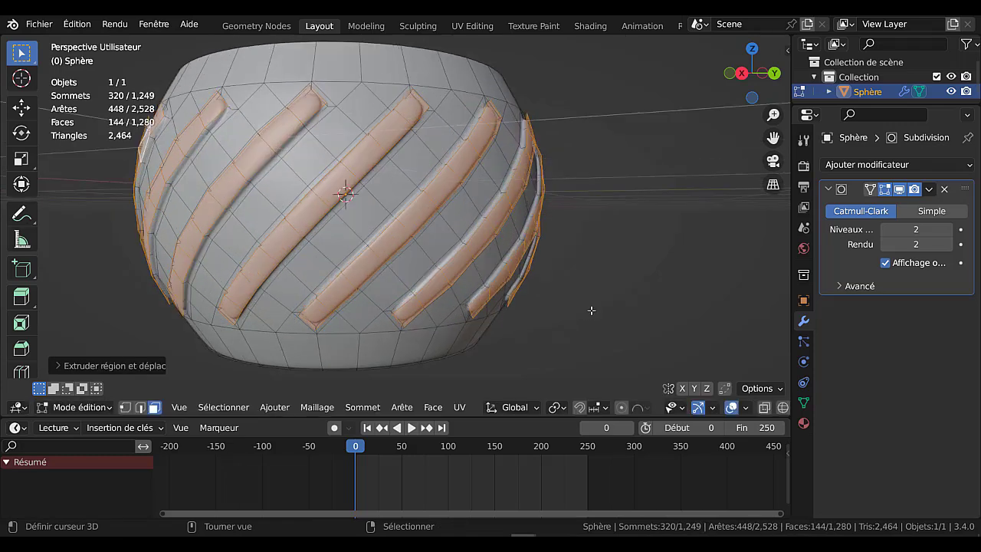
Set the transform pivot to individual origins and scale the selected rib faces down to about 0.66
click(560, 409)
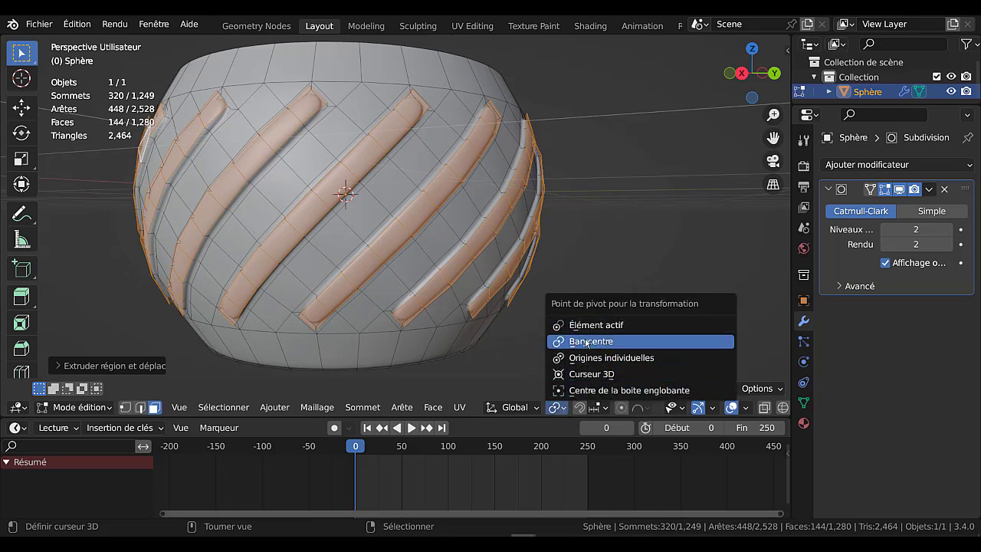
click(605, 357)
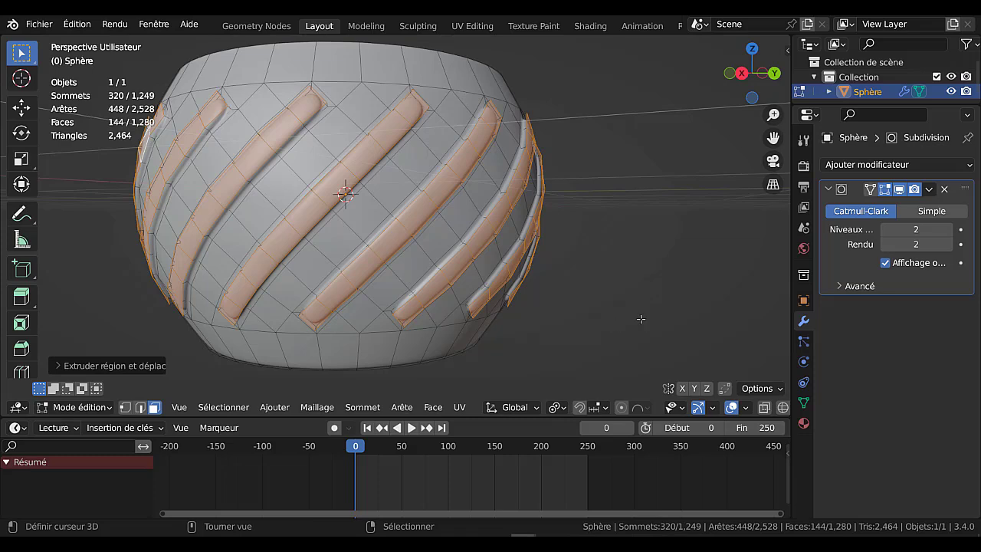
key(s)
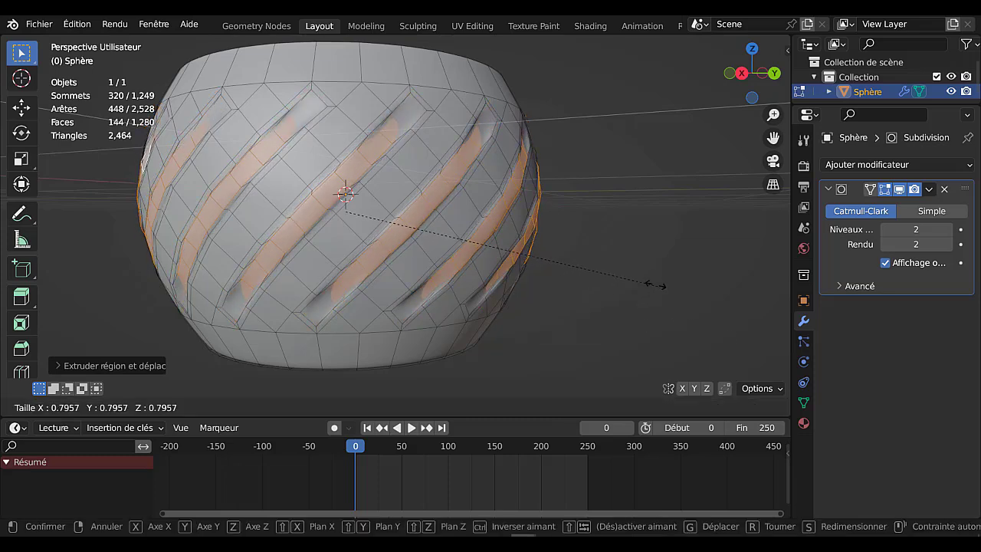
click(607, 253)
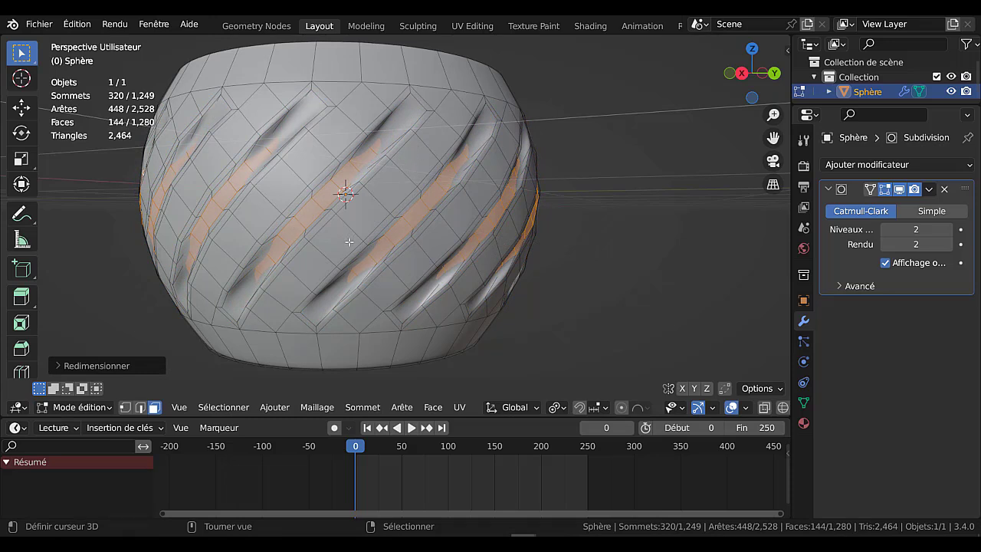
Set the transform pivot to the median point, scale the selected rib faces outward by about 1.07, and check the pot in Object Mode
click(560, 409)
click(605, 343)
key(s)
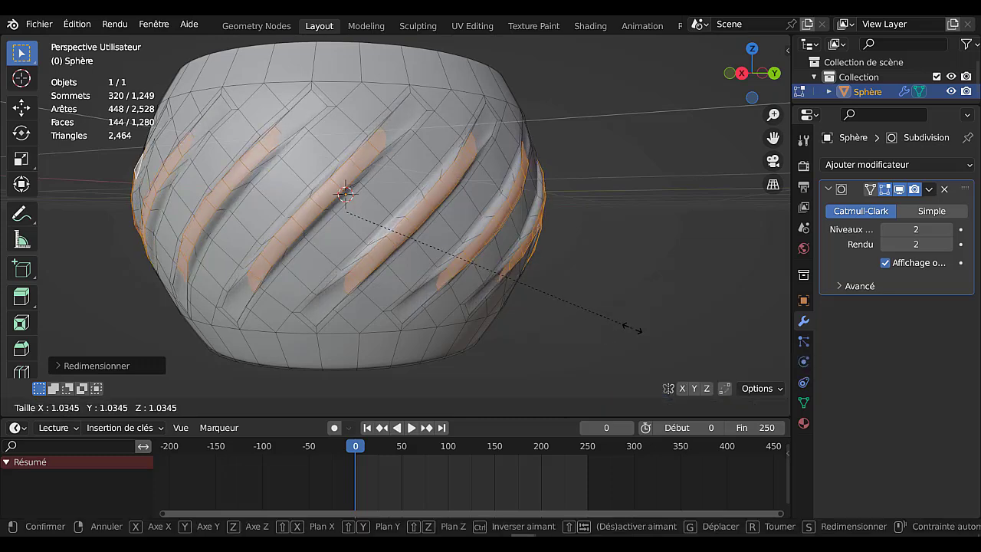
click(740, 343)
middle_drag(714, 309, 527, 319)
key(Tab)
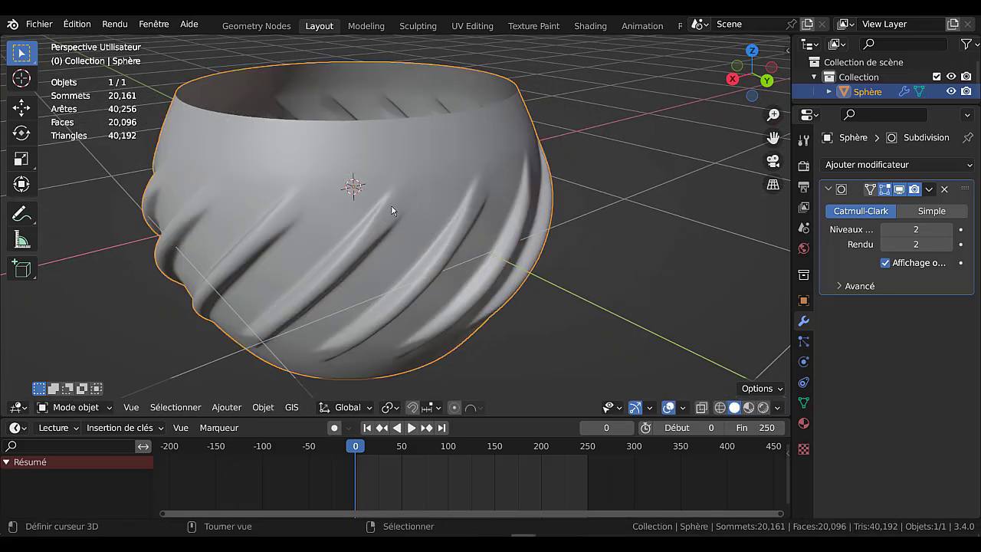
middle_drag(563, 271, 620, 235)
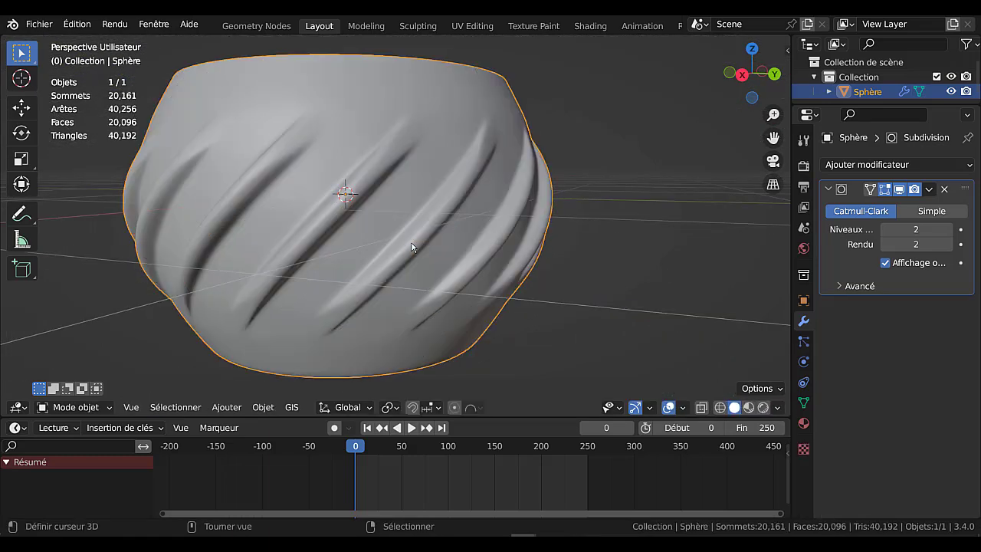
middle_drag(446, 223, 489, 228)
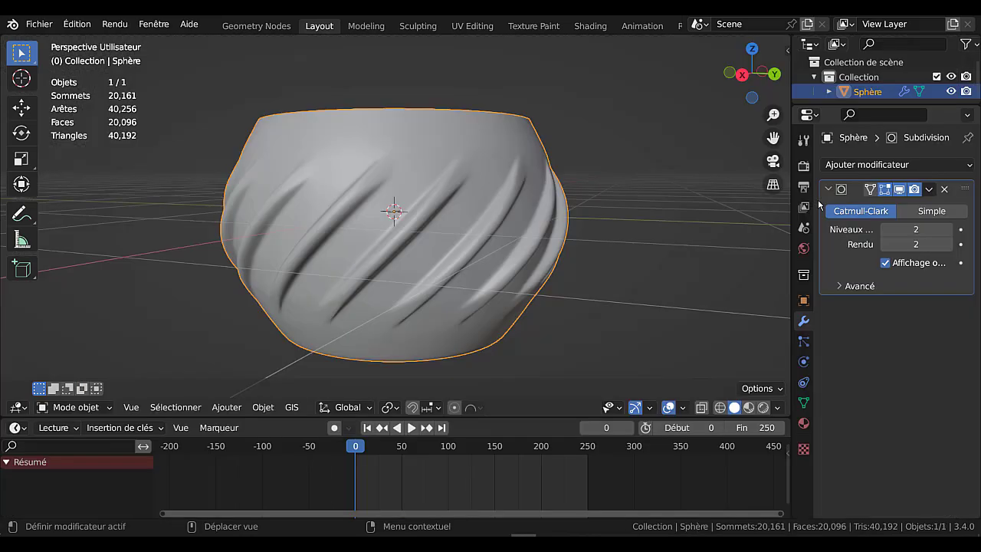
In Edit Mode, select the pot's top face ring, poke its faces, and convert the resulting triangles to quads
key(Tab)
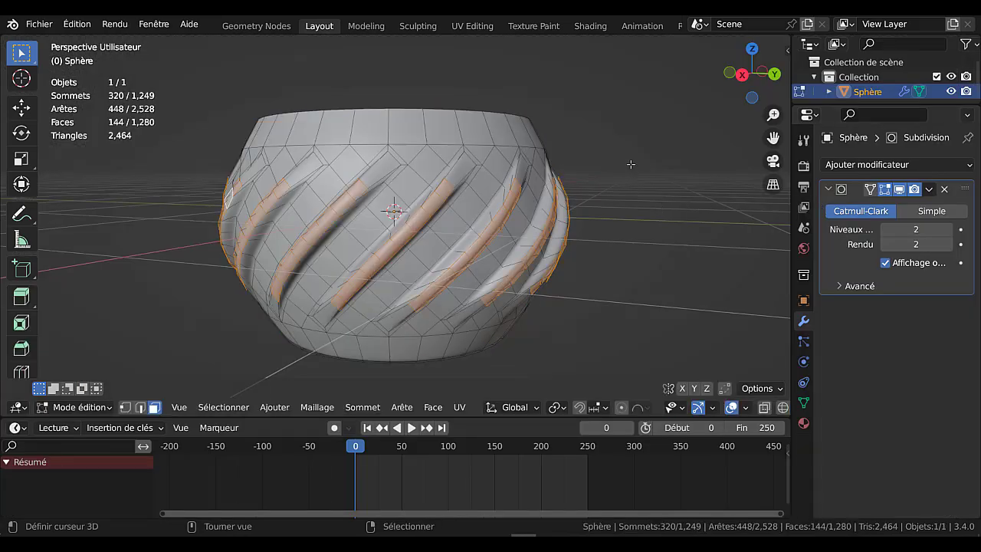
middle_drag(631, 164, 519, 208)
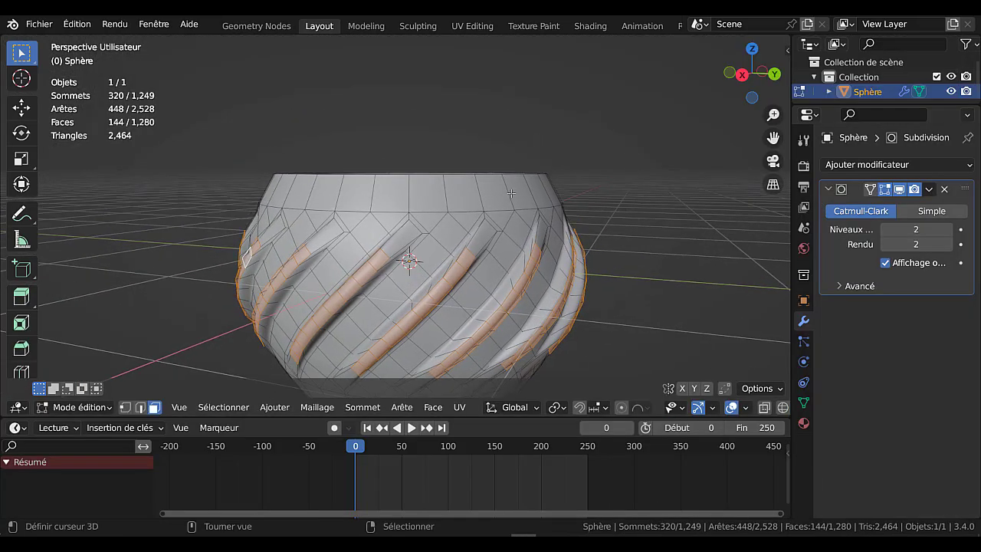
alt+click(512, 193)
shift+middle_drag(675, 265, 658, 238)
click(403, 407)
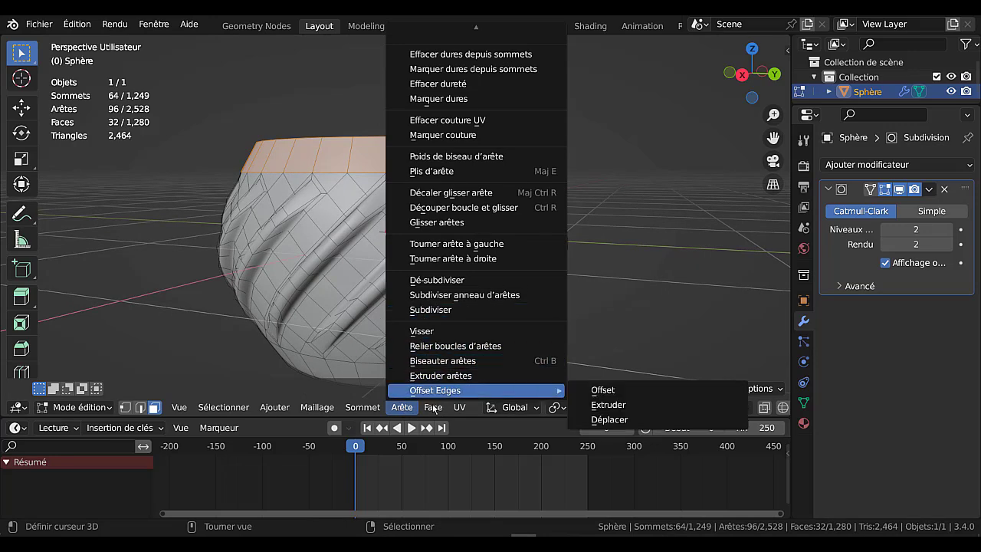
mouse_move(434, 409)
click(470, 326)
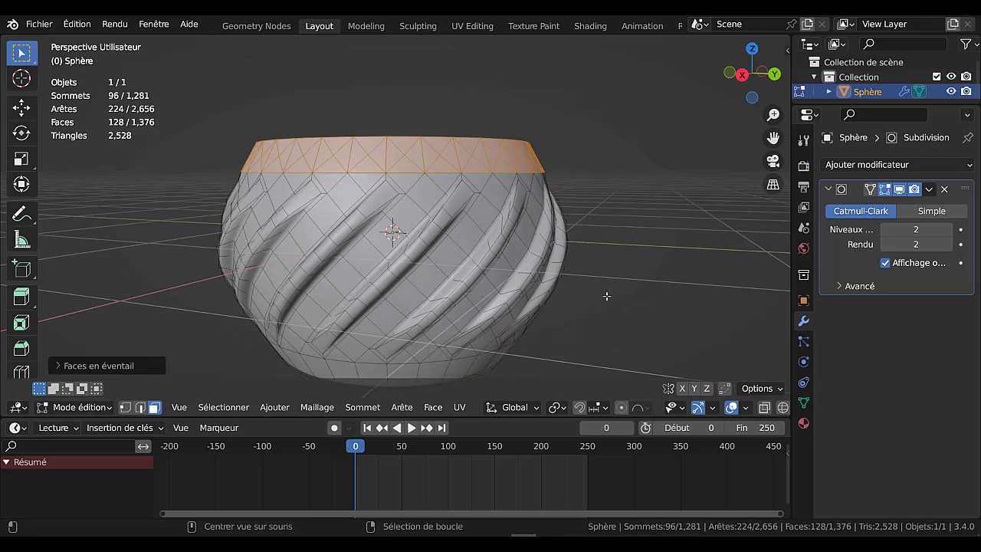
key(alt+j)
Select every full diamond face in the top ring, all the way around the pot's rim
middle_drag(629, 261, 479, 219)
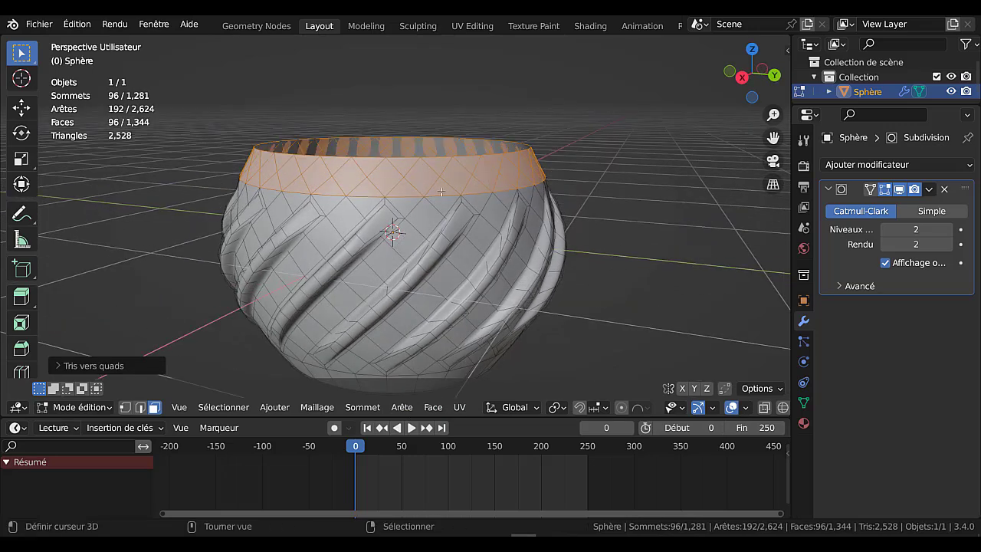
click(420, 178)
shift+click(455, 176)
shift+click(485, 174)
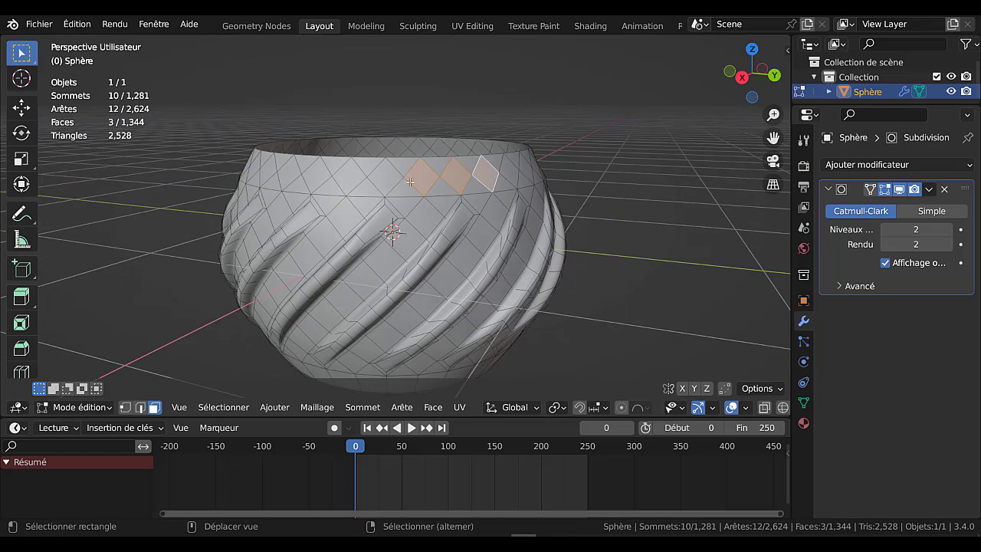
shift+click(387, 177)
shift+click(346, 178)
shift+click(319, 176)
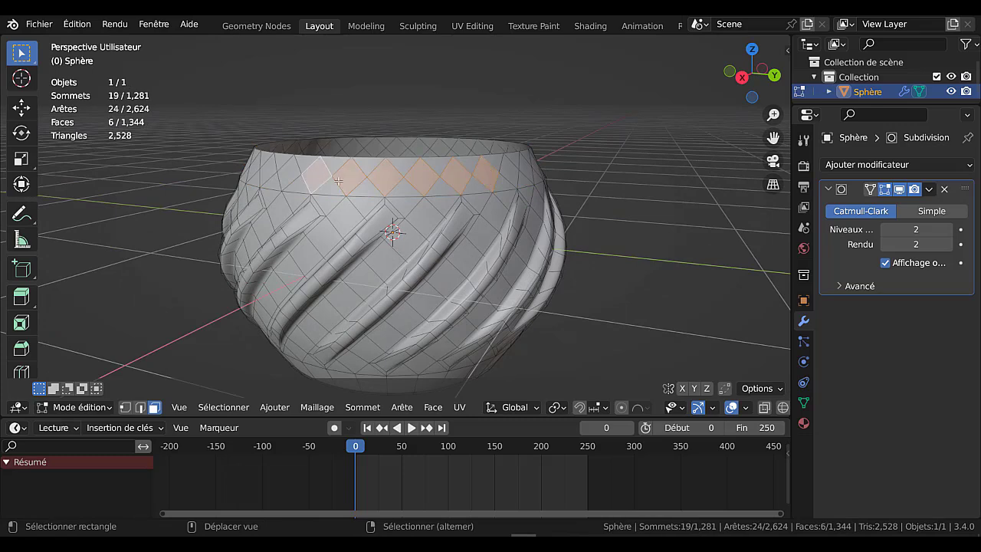
middle_drag(319, 177, 488, 194)
shift+click(473, 187)
shift+click(449, 188)
shift+click(422, 188)
shift+click(390, 193)
shift+click(359, 192)
middle_drag(358, 192, 446, 193)
shift+click(414, 184)
shift+click(379, 185)
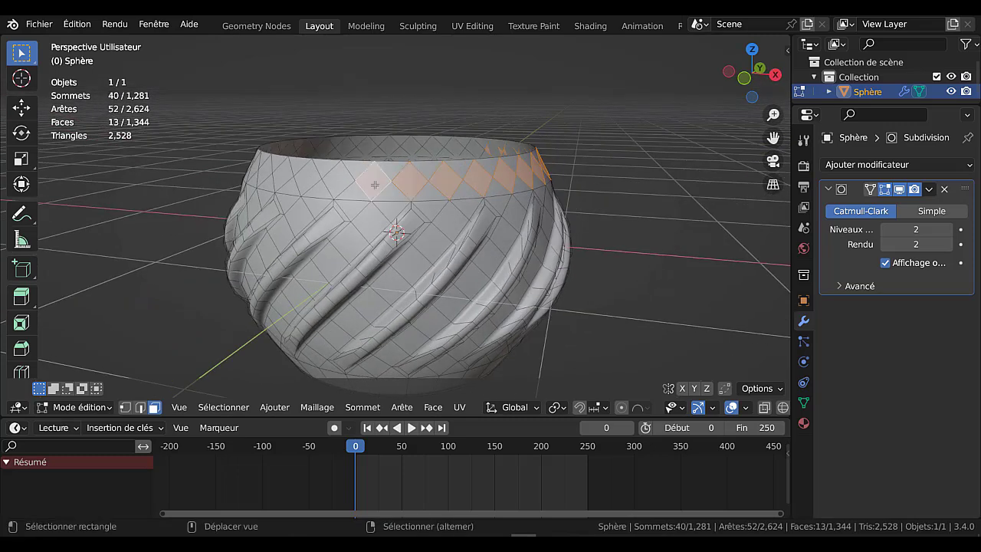
shift+click(341, 184)
middle_drag(341, 184, 468, 188)
shift+click(476, 185)
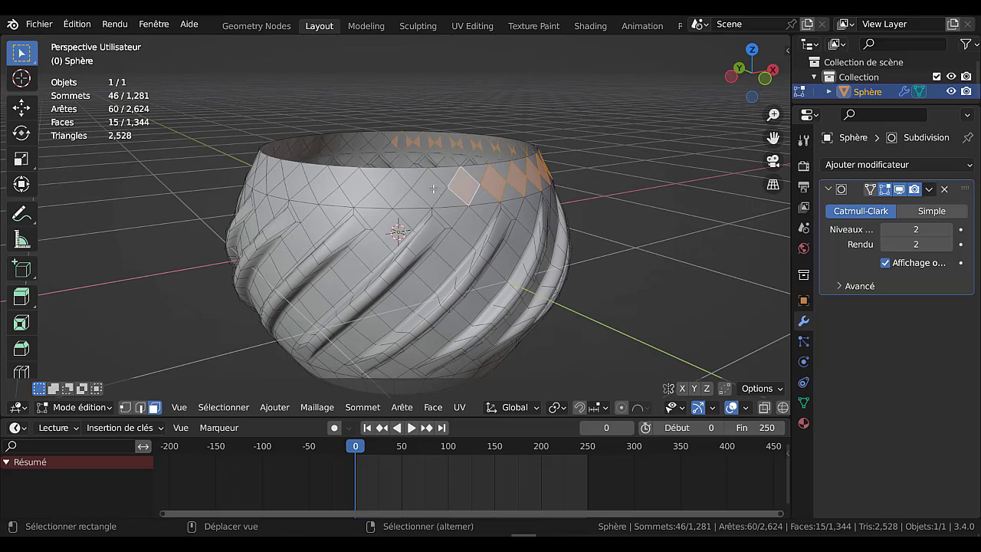
shift+click(430, 188)
shift+click(392, 192)
shift+click(365, 192)
middle_drag(364, 192, 447, 192)
scroll(447, 192, up, 2)
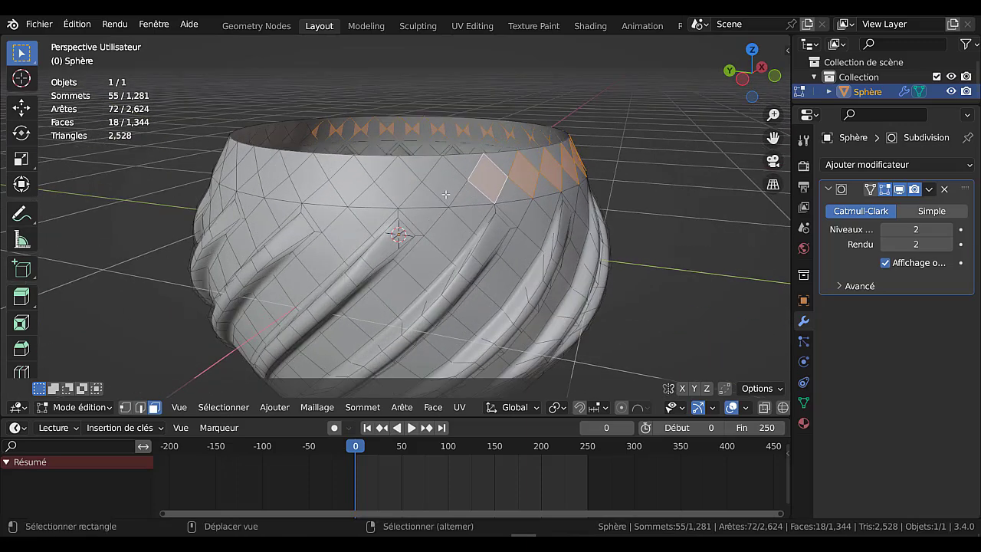
shift+click(414, 186)
shift+click(403, 187)
shift+click(365, 190)
middle_drag(365, 190, 492, 184)
shift+click(421, 190)
shift+click(395, 188)
shift+click(357, 190)
shift+click(502, 181)
shift+click(460, 182)
shift+click(417, 184)
shift+click(370, 186)
shift+click(326, 182)
shift+click(290, 182)
shift+click(260, 175)
shift+click(233, 170)
middle_drag(233, 171, 653, 231)
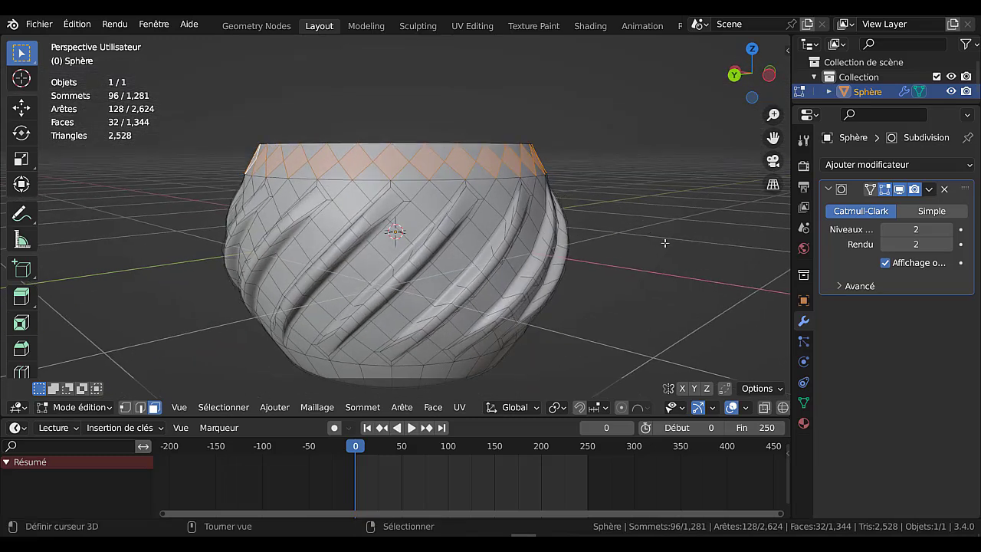
Extrude the selected rim diamonds, scale them outward by about 1.02, and inset them by about 0.027 m
key(e)
key(s)
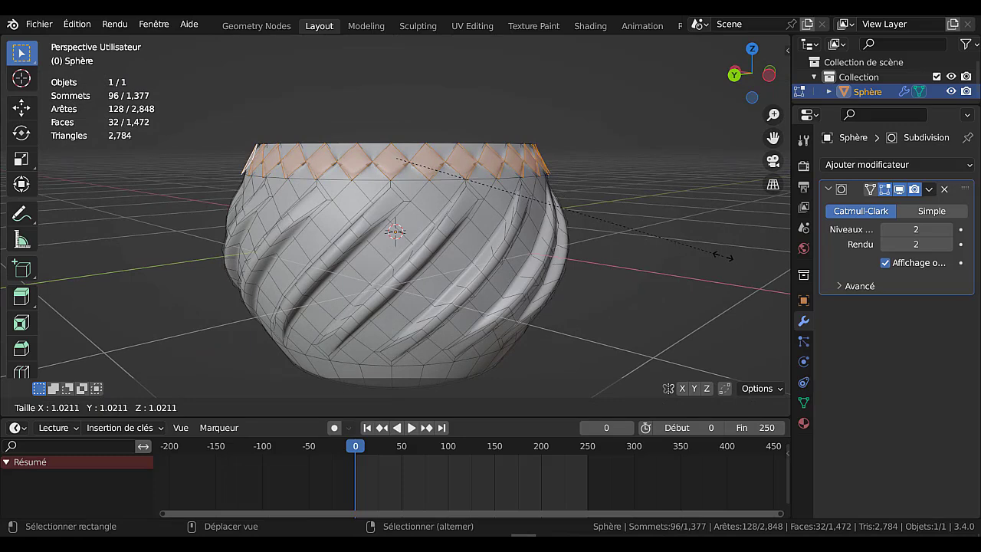
click(723, 256)
scroll(686, 257, up, 4)
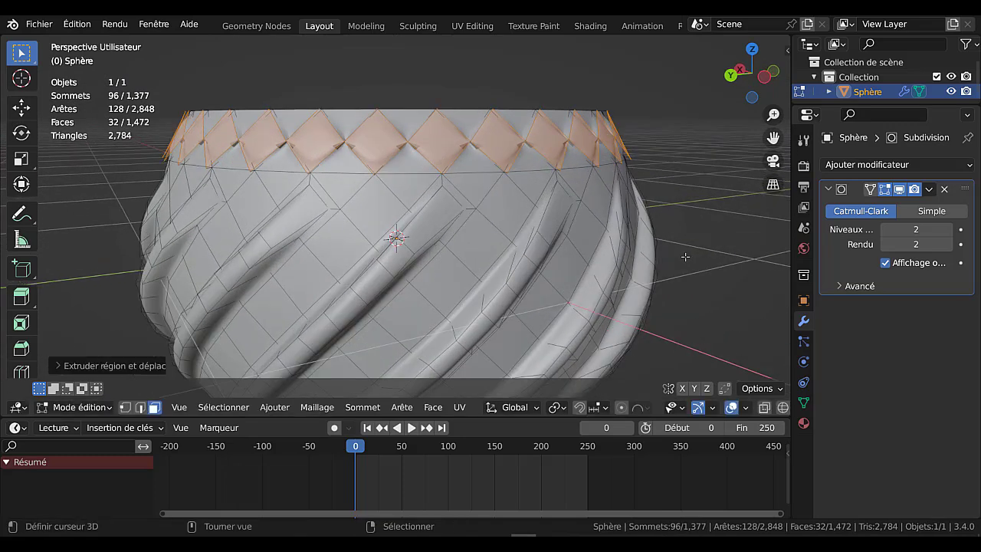
key(i)
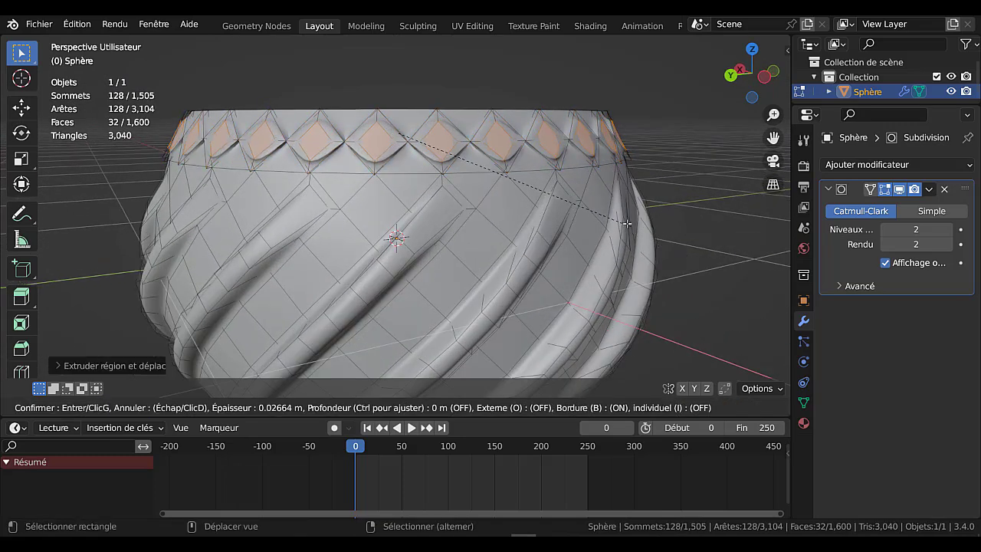
click(623, 220)
Extrude the inset diamond faces, scale them slightly outward into raised centres, and check the pot in Object Mode
middle_drag(664, 255, 681, 273)
key(e)
key(s)
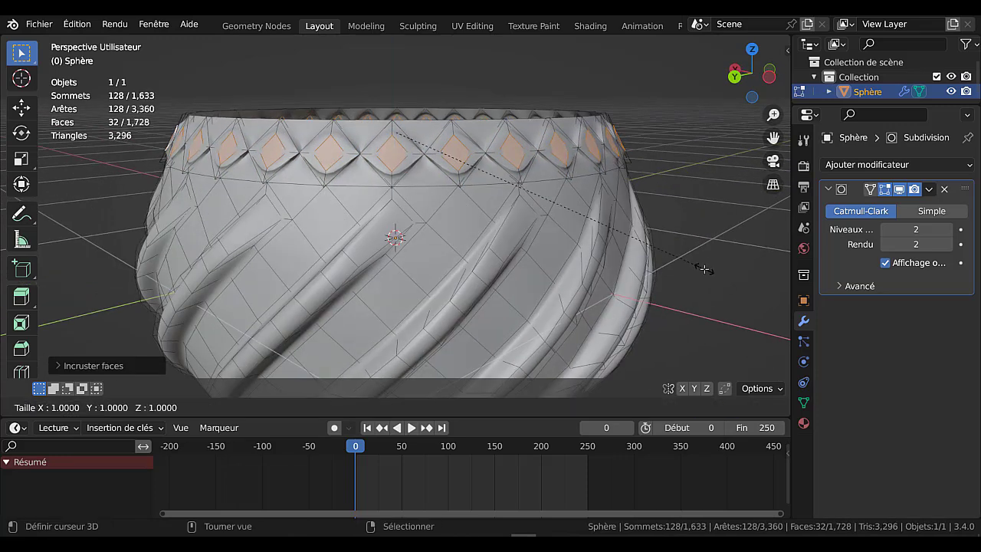
click(741, 281)
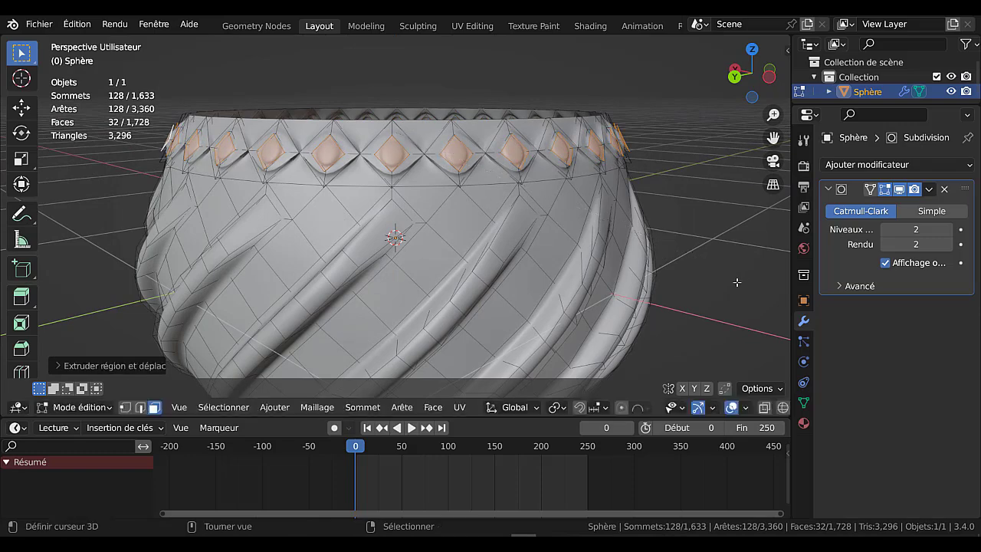
key(Tab)
scroll(698, 251, down, 4)
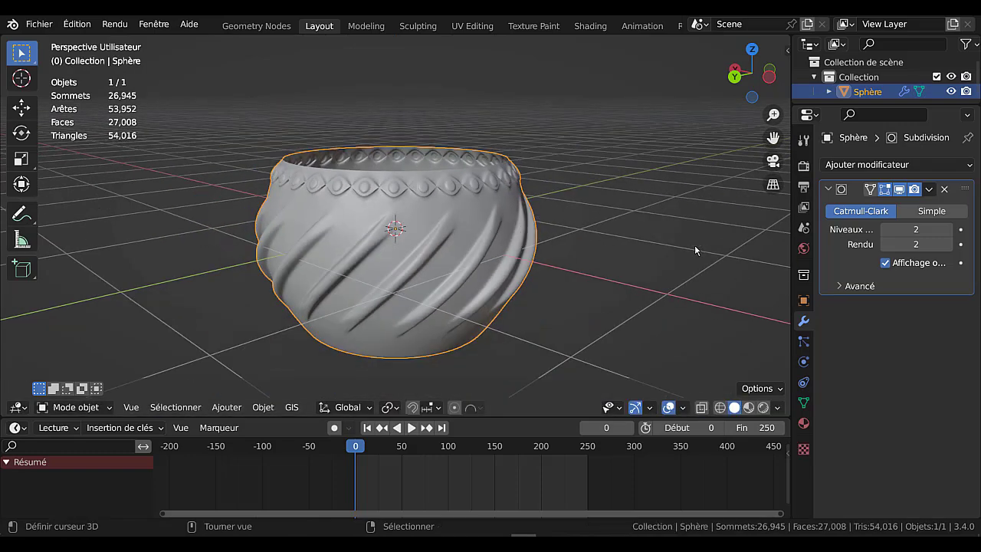
middle_drag(656, 225, 651, 292)
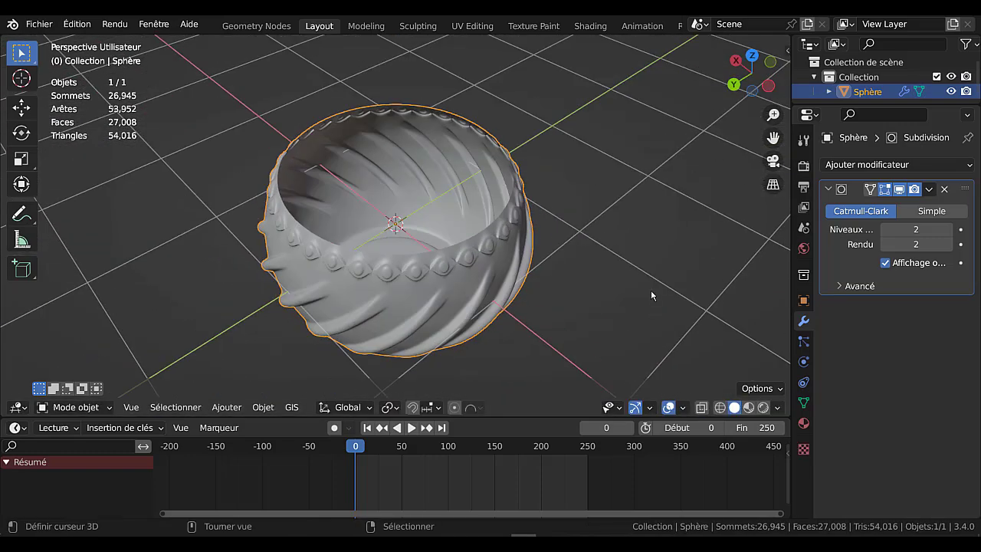
In edge select mode, select the open edge loop at the pot's top, extrude it, and scale it slightly inward
key(Tab)
scroll(651, 291, up, 4)
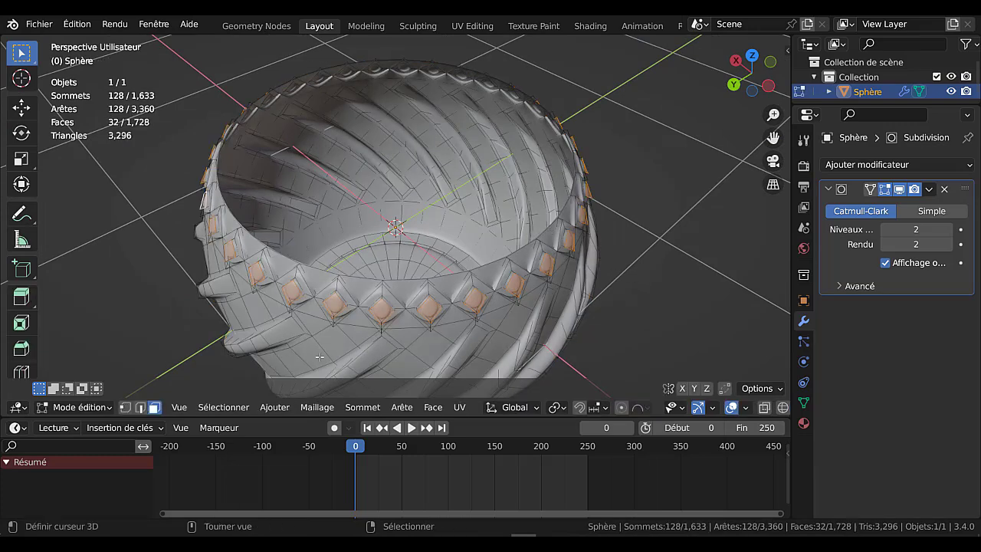
click(141, 407)
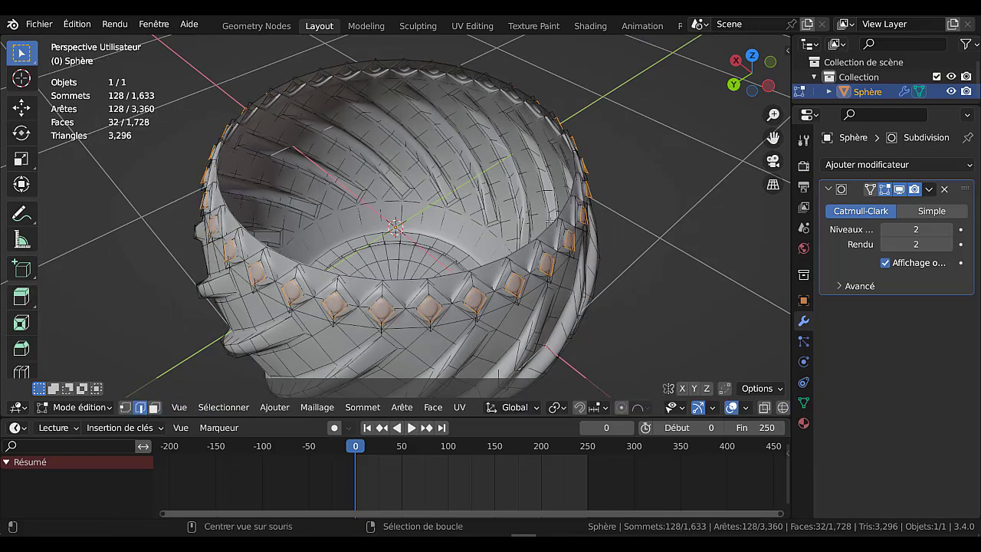
alt+click(547, 228)
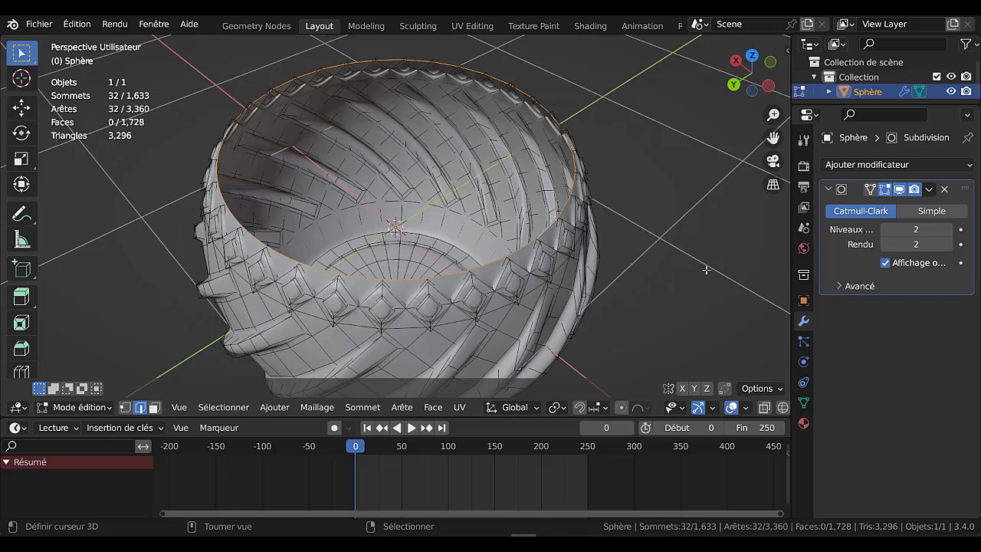
key(e)
key(s)
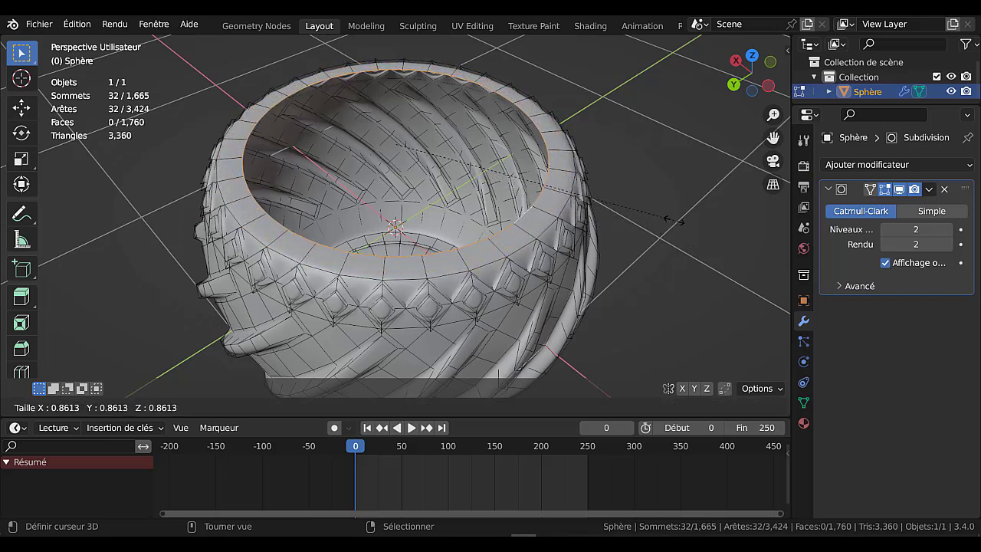
click(704, 258)
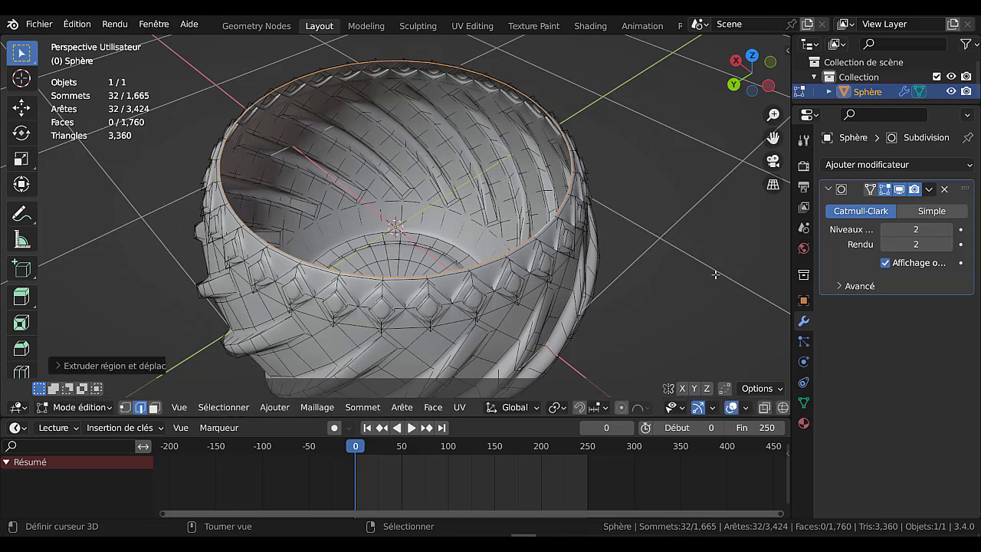
Extrude the inner rim loop again and scale it inward to about 0.86 to form the rim's thickness
key(e)
key(s)
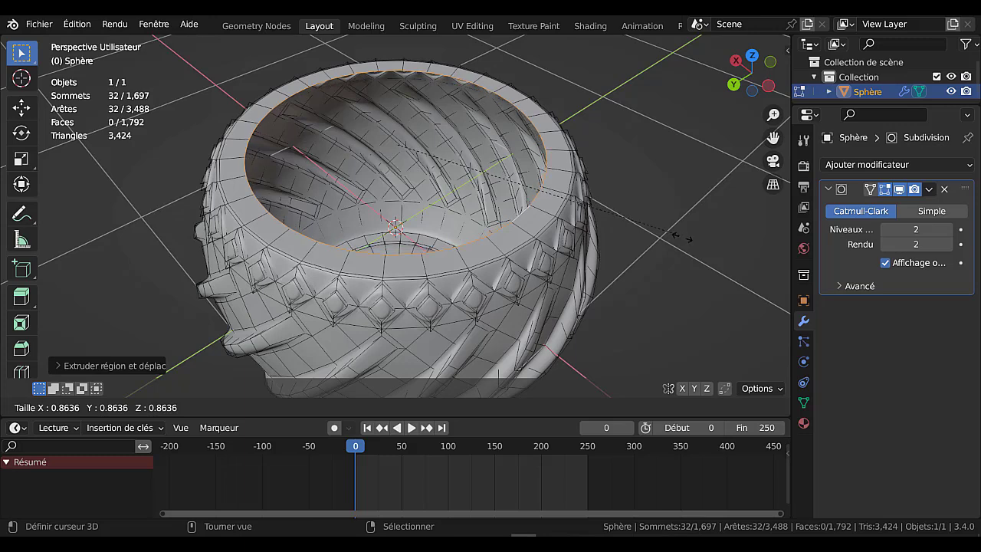
click(690, 242)
Extrude the inner rim loop straight down along Z by about 1.7 m, past the pot's base
middle_drag(684, 240, 640, 221)
scroll(640, 221, down, 3)
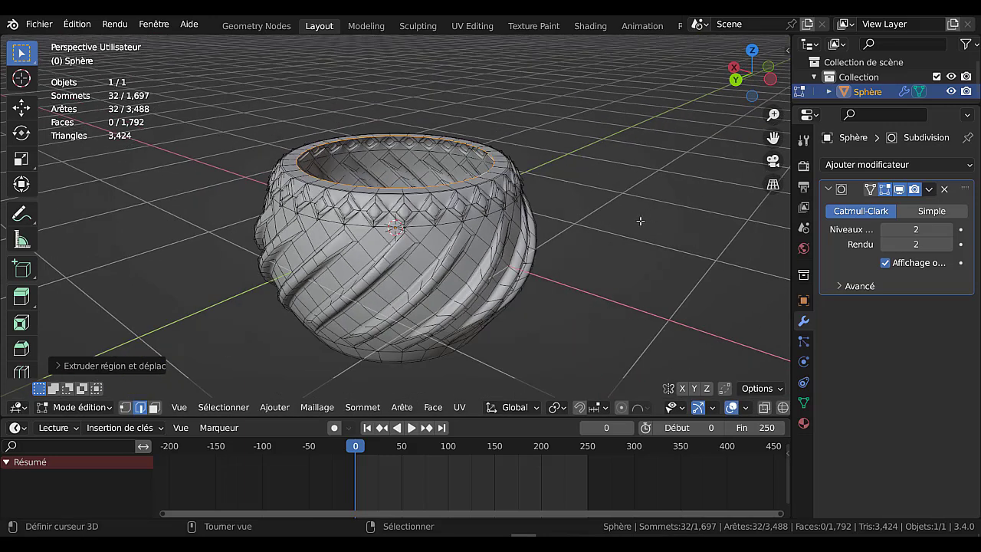
key(e)
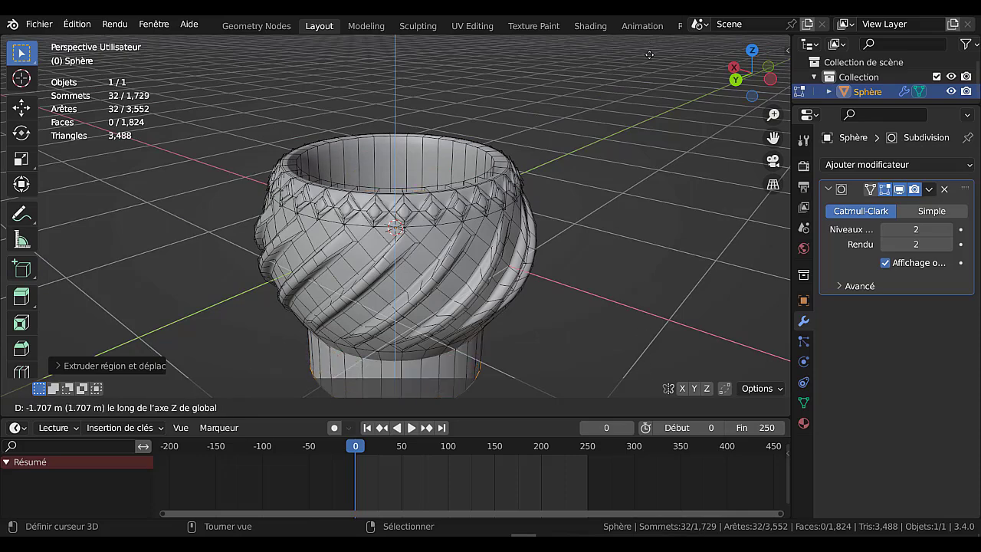
click(651, 36)
middle_drag(573, 274, 575, 218)
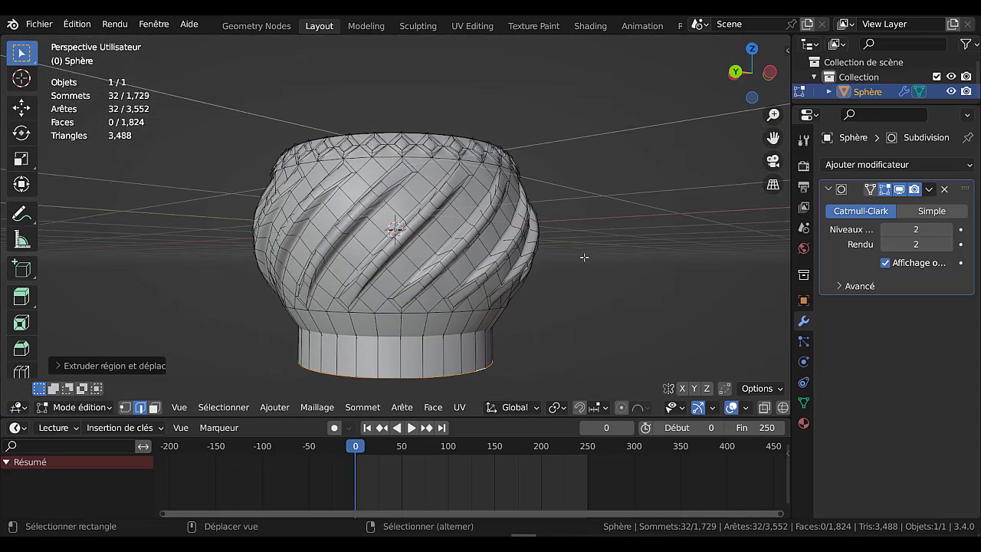
Move the inner wall's bottom edge loop up along Z by about 0.25 m so it no longer extends past the pot's base
shift+middle_drag(605, 302, 616, 215)
scroll(618, 267, up, 2)
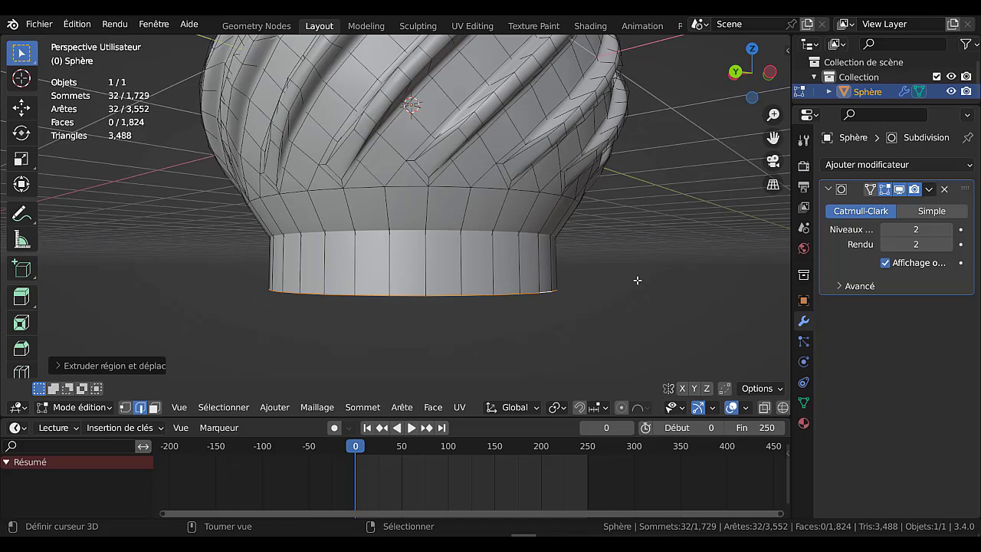
key(e)
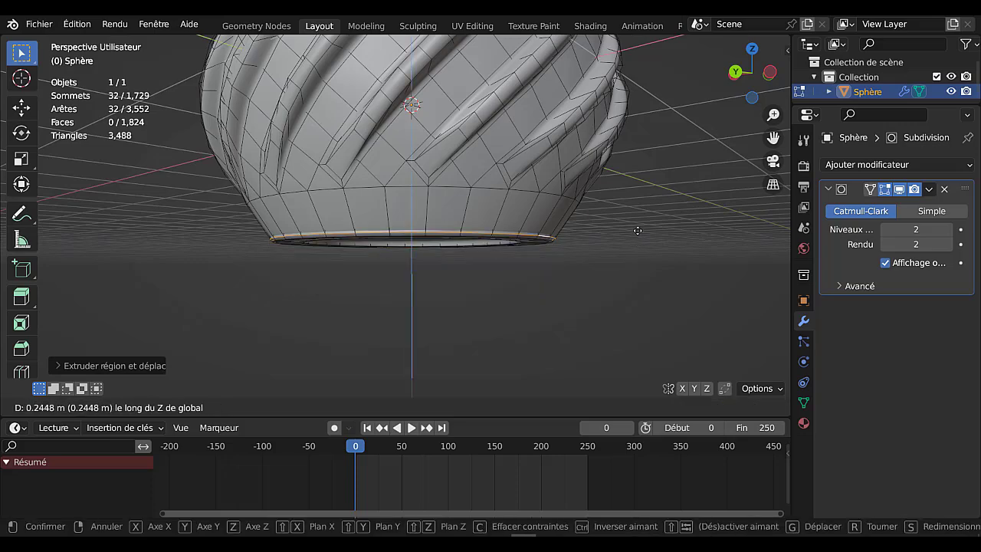
click(639, 224)
Add a centred horizontal loop cut around the inner wall and scale it outward to about 1.26
middle_drag(639, 224, 588, 108)
key(ctrl+r)
click(588, 108)
right_click(588, 108)
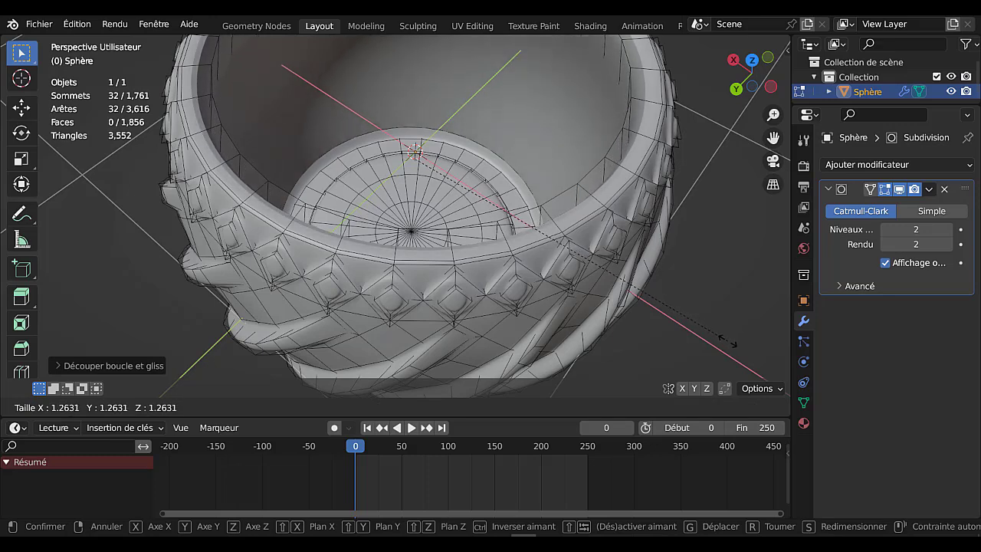
click(724, 338)
Switch the Subdivision modifier to Simple and bevel the inner wall's middle loop about 0.43 m wide with 6 segments
click(932, 210)
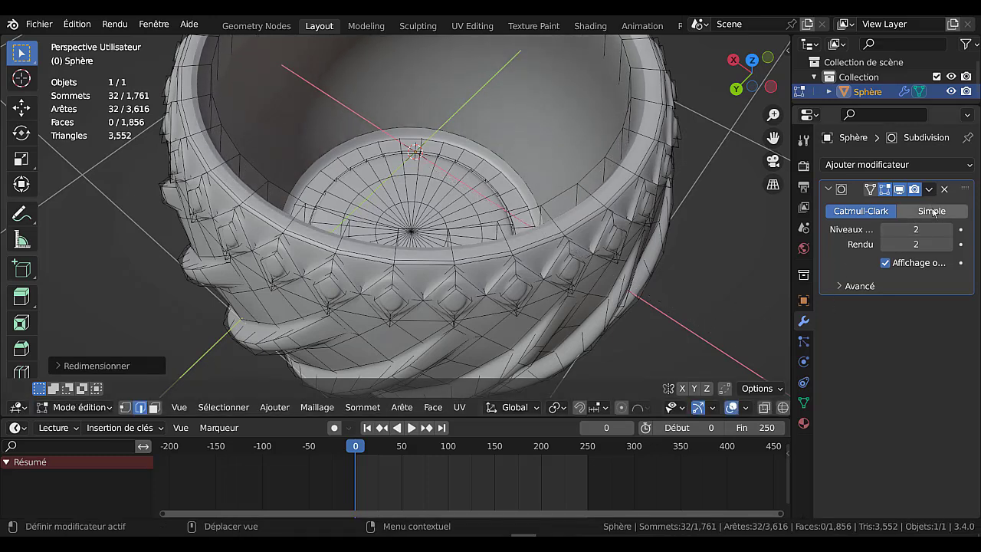
middle_drag(703, 220, 704, 220)
scroll(705, 220, down, 3)
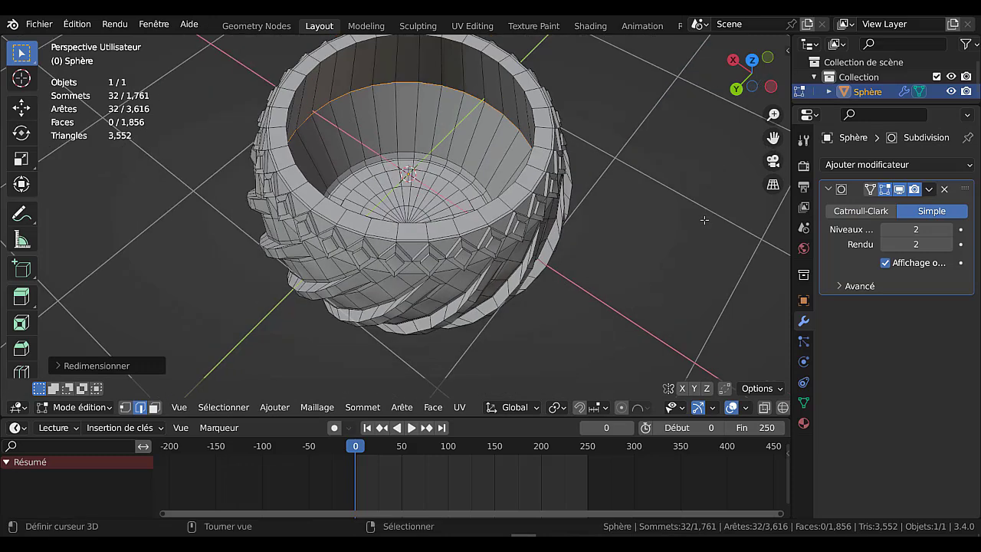
key(ctrl+b)
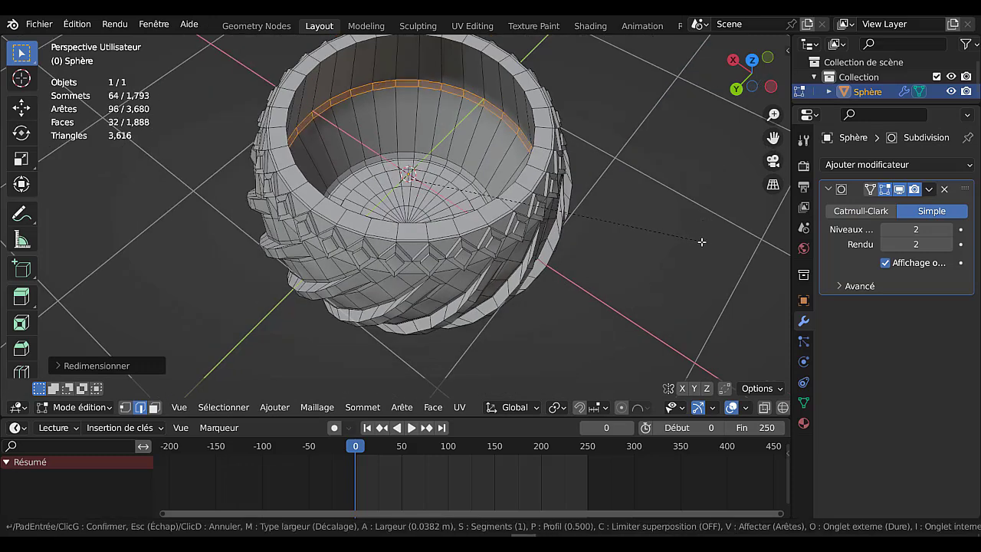
scroll(724, 252, up, 4)
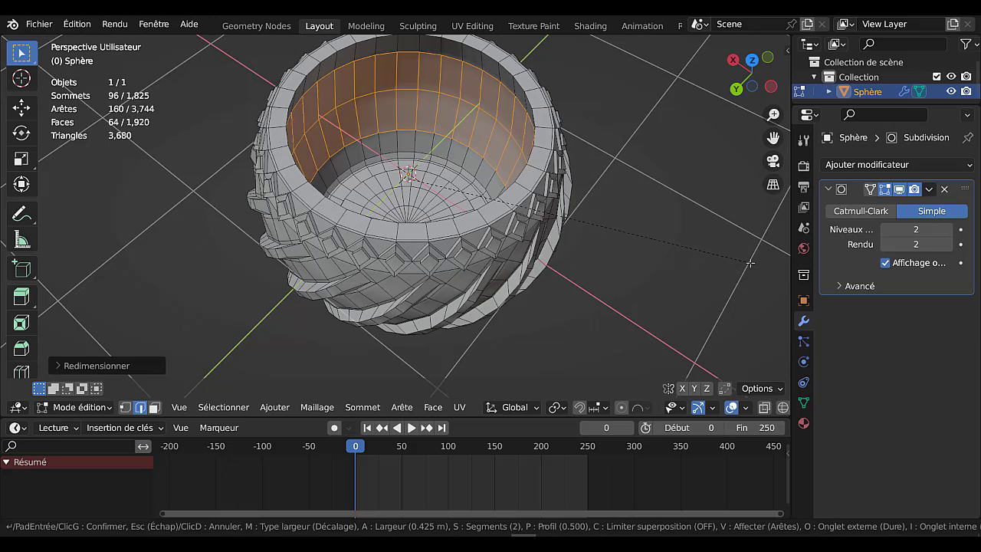
scroll(755, 261, up, 1)
click(755, 262)
Set the Subdivision modifier back to Catmull-Clark and check the smoothed pot's interior and outside in Object Mode
key(Tab)
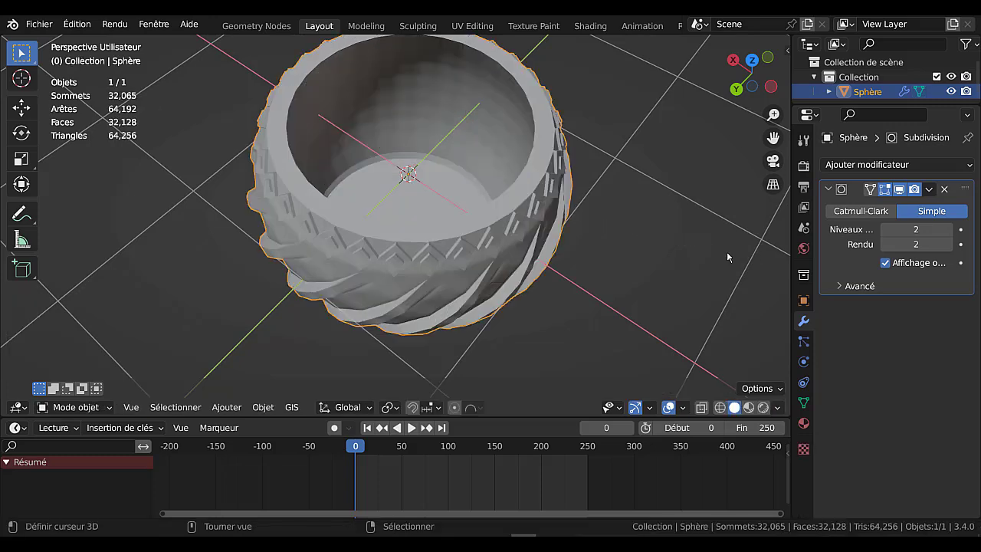
click(859, 211)
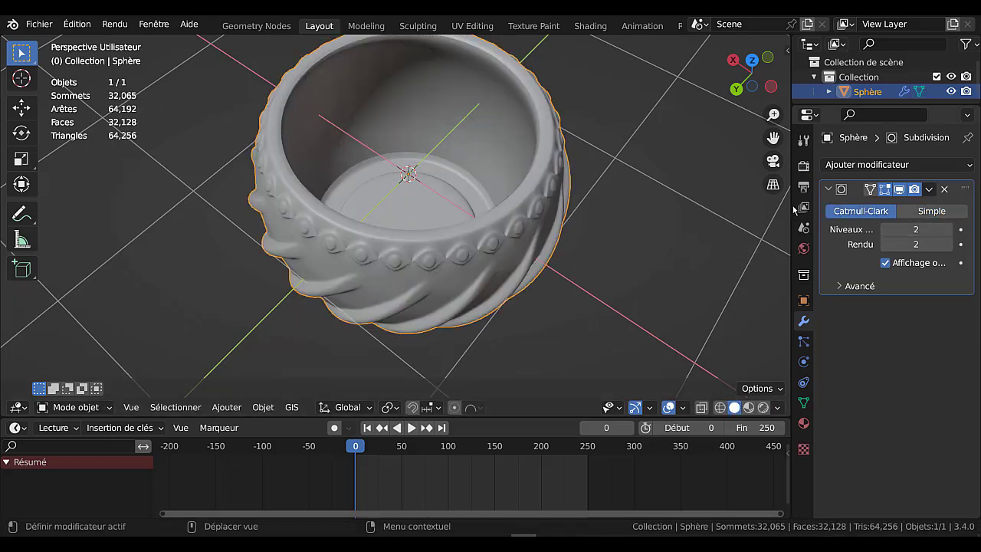
middle_drag(666, 221, 636, 117)
key(Tab)
key(Tab)
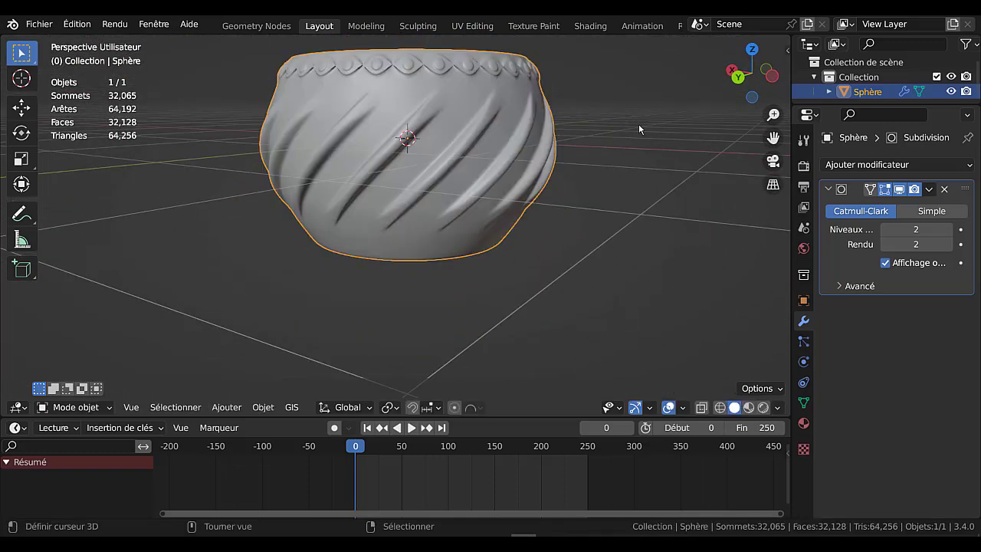
scroll(632, 133, up, 3)
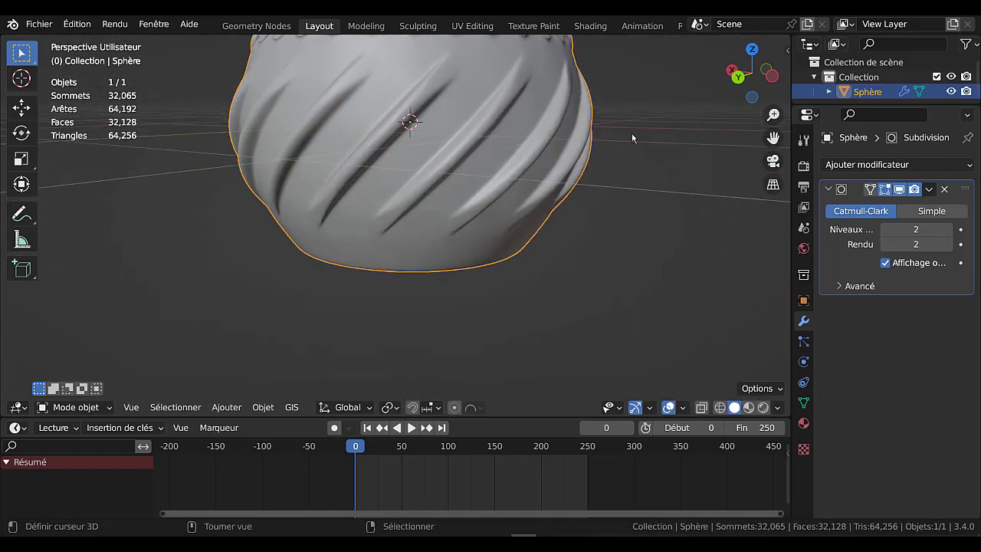
scroll(641, 191, down, 3)
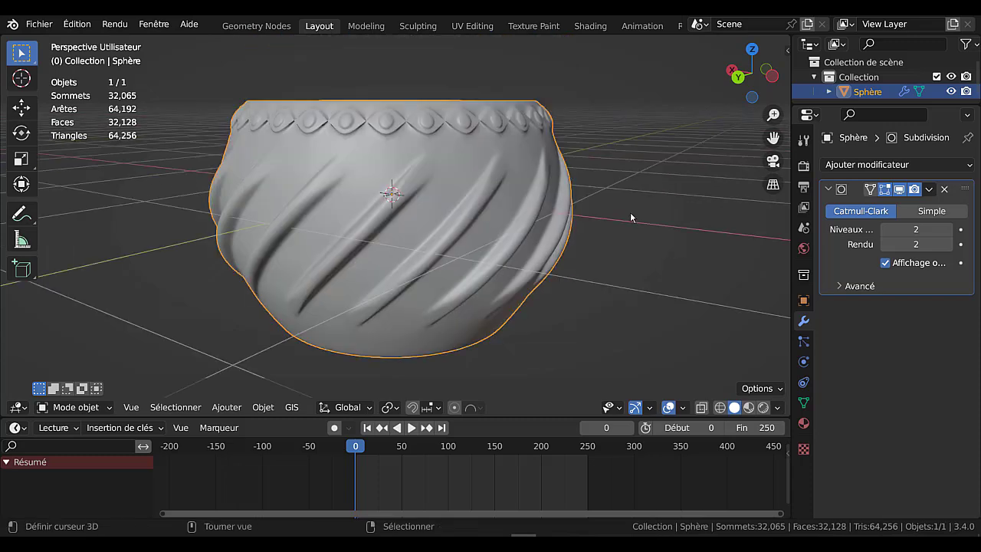
Add a loop cut around the rim's top face, slide it into place to sharpen the rim, and return to Object Mode
middle_drag(541, 214, 510, 233)
scroll(510, 233, up, 3)
key(Tab)
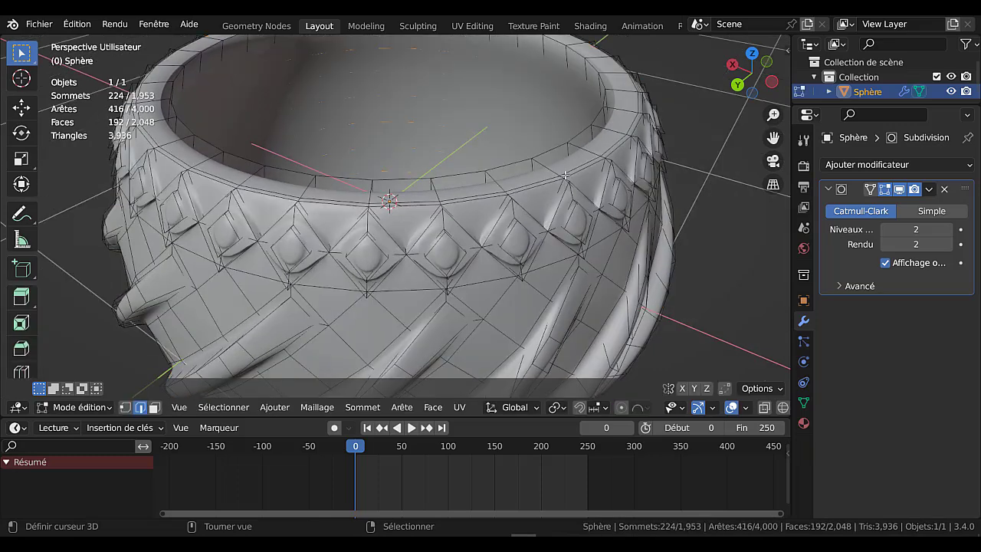
key(ctrl+r)
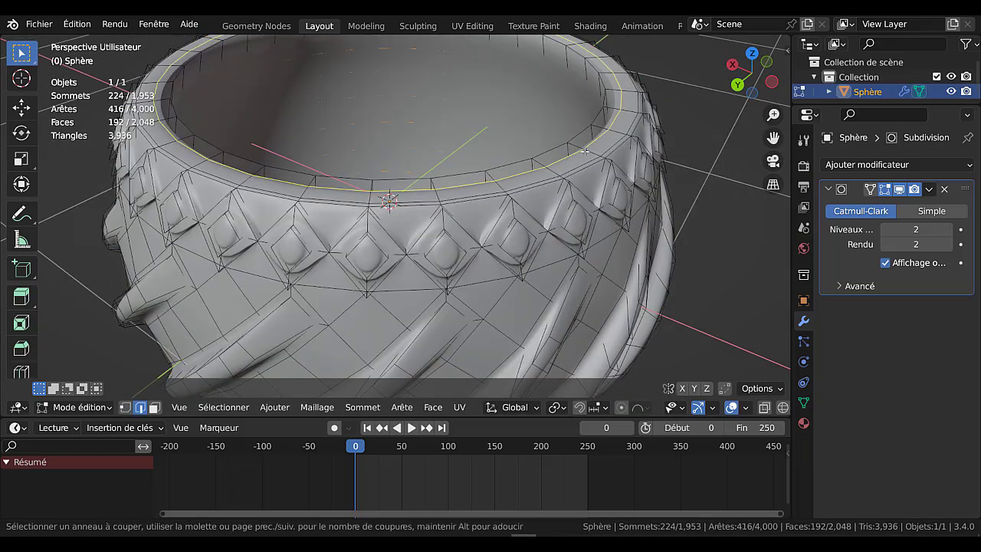
click(581, 148)
click(592, 128)
key(Tab)
scroll(568, 167, down, 3)
mouse_move(568, 167)
middle_down()
mouse_move(572, 237)
mouse_move(586, 131)
mouse_move(627, 193)
middle_up()
Display the pot in rendered shading with the Workbench render engine and choose the bright orange-red MatCap
click(763, 407)
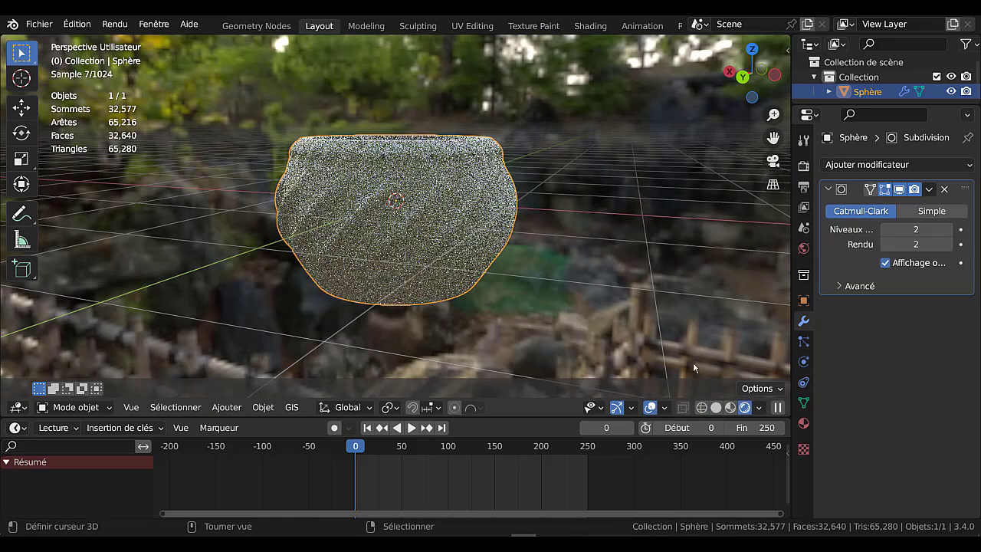
click(804, 165)
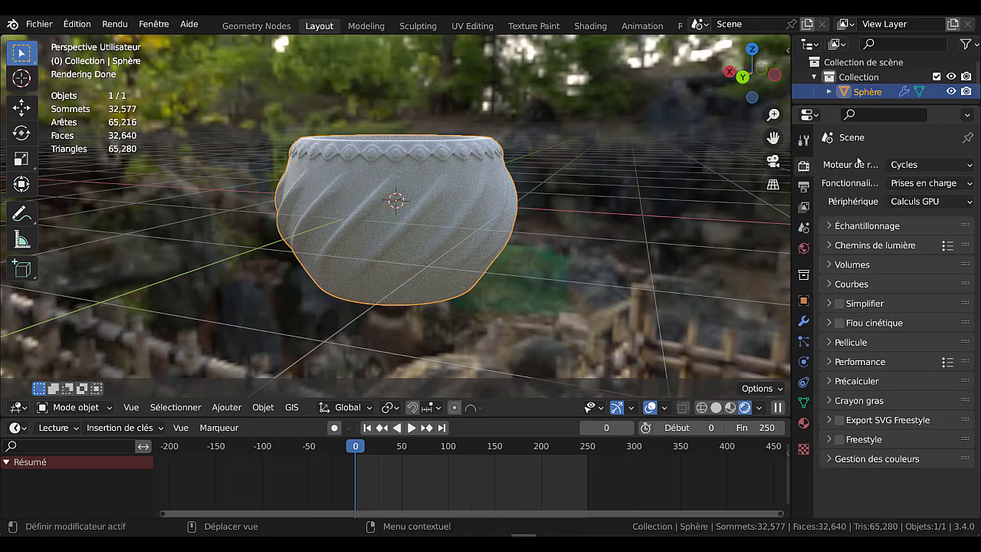
click(916, 164)
click(935, 201)
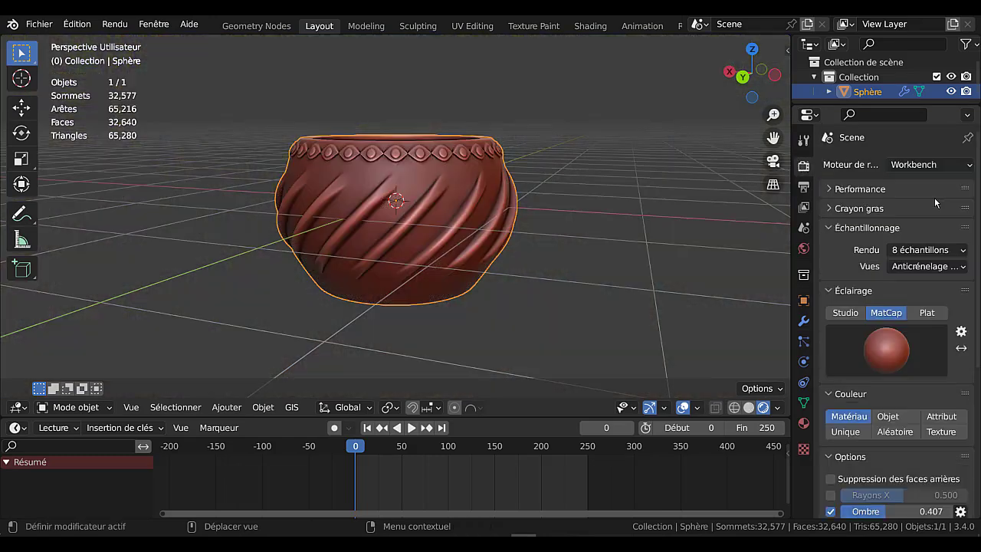
click(887, 347)
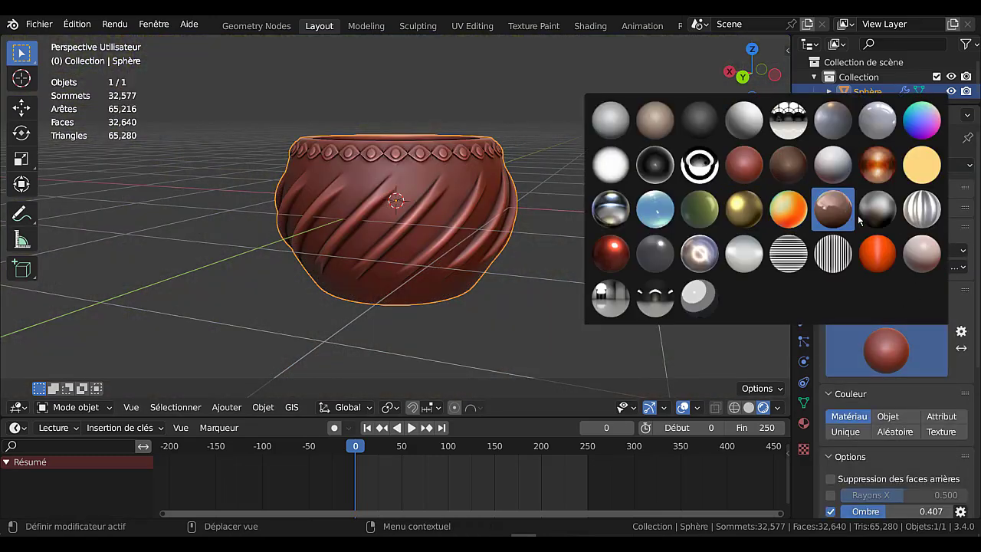
click(877, 253)
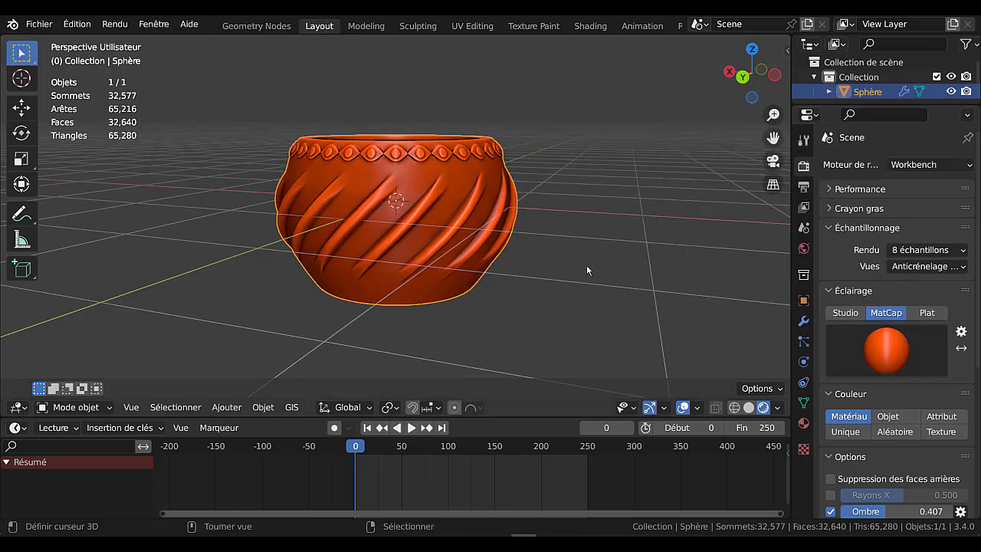
Widen the 3D viewport, deselect the pot, and examine its spiral ribs, diamond rim and interior from several angles
middle_drag(587, 264, 640, 254)
drag(791, 233, 844, 234)
scroll(713, 230, up, 3)
middle_drag(711, 226, 699, 245)
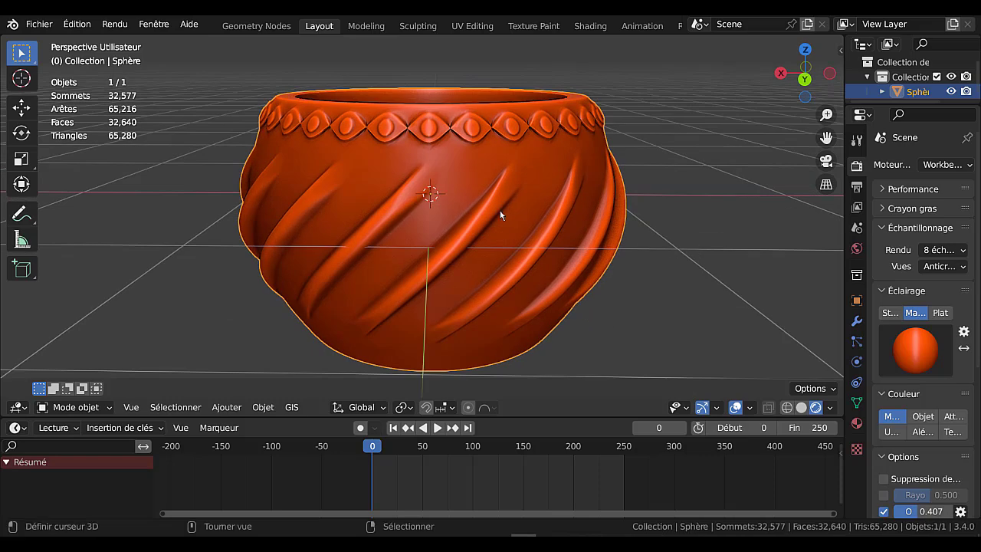
middle_drag(488, 226, 684, 242)
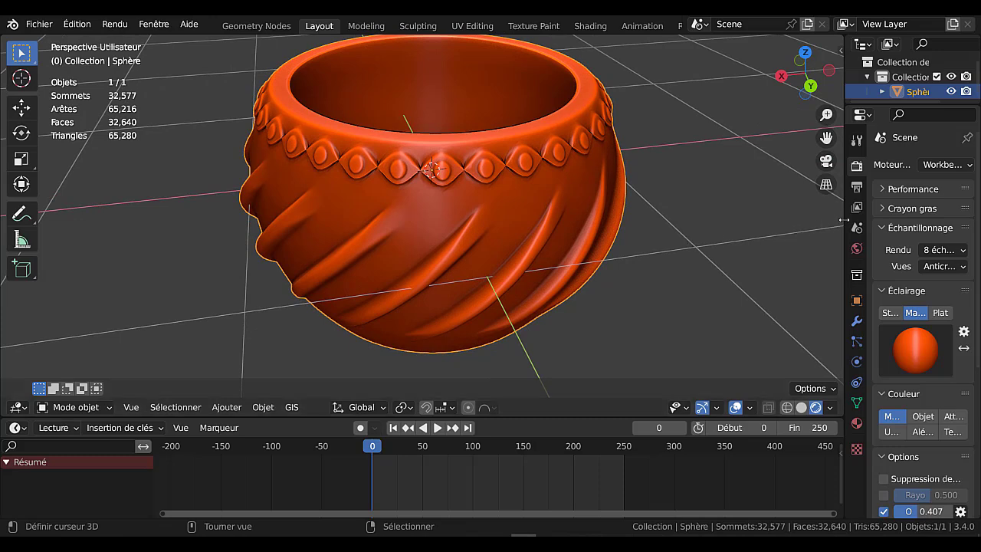
drag(844, 221, 864, 221)
mouse_move(701, 238)
middle_down()
mouse_move(706, 222)
mouse_move(706, 237)
middle_up()
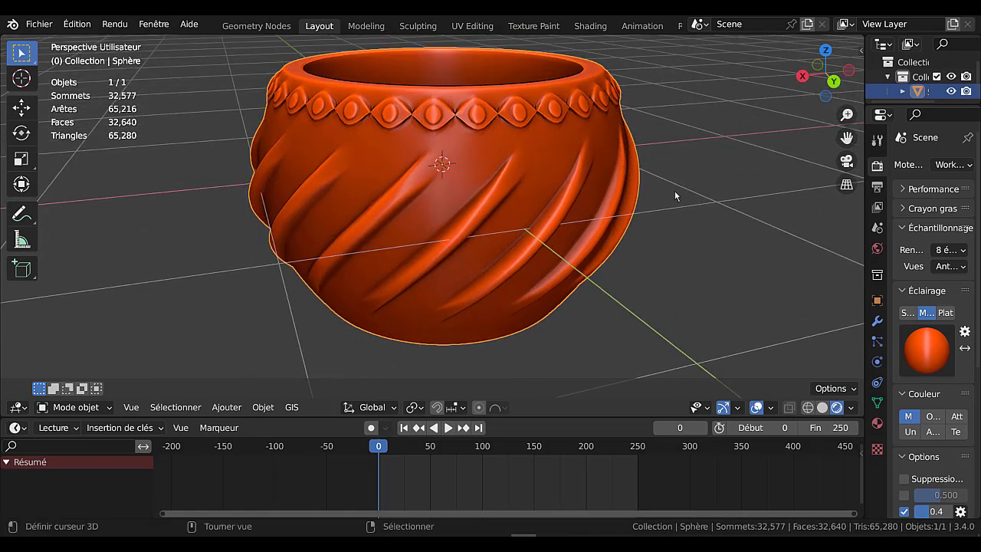
click(703, 207)
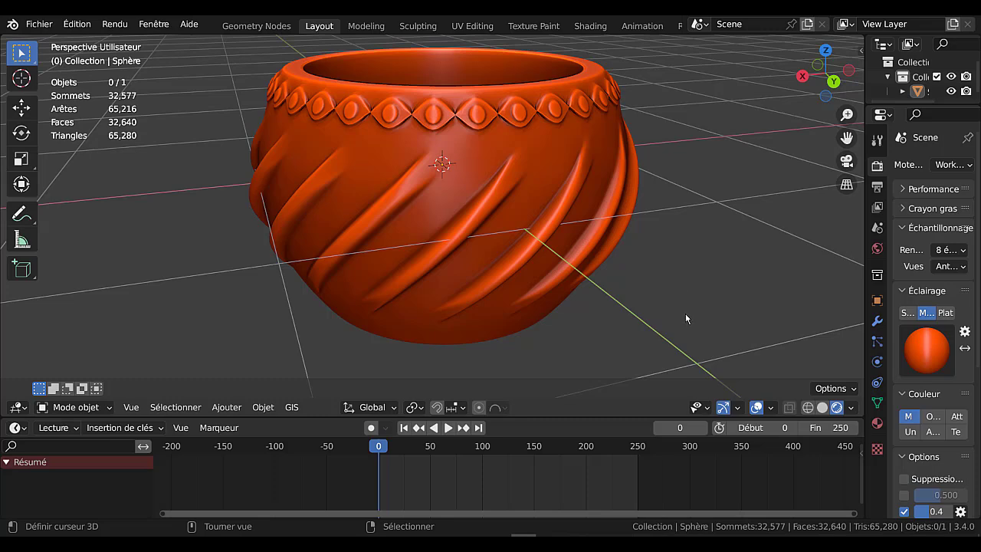
mouse_move(686, 304)
middle_down()
mouse_move(690, 272)
mouse_move(689, 314)
middle_up()
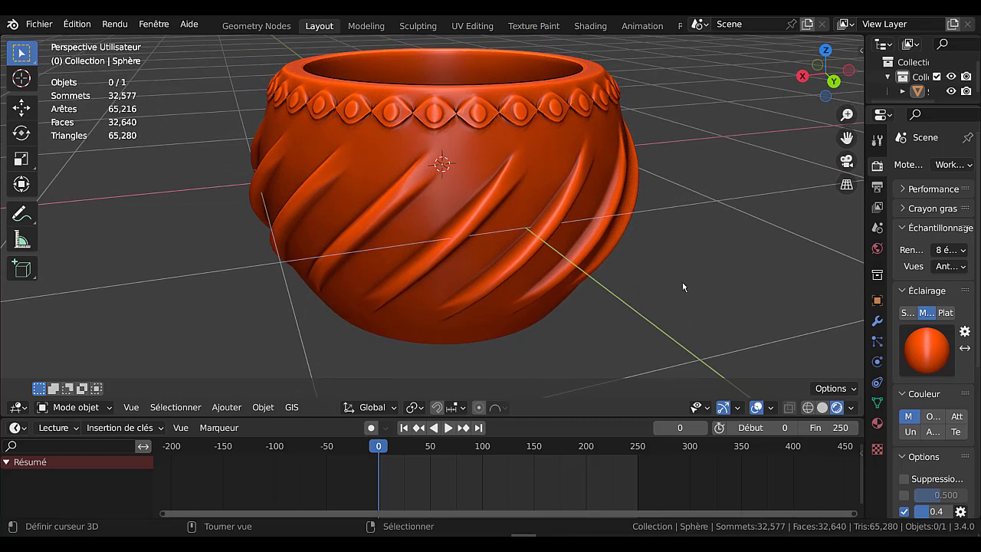